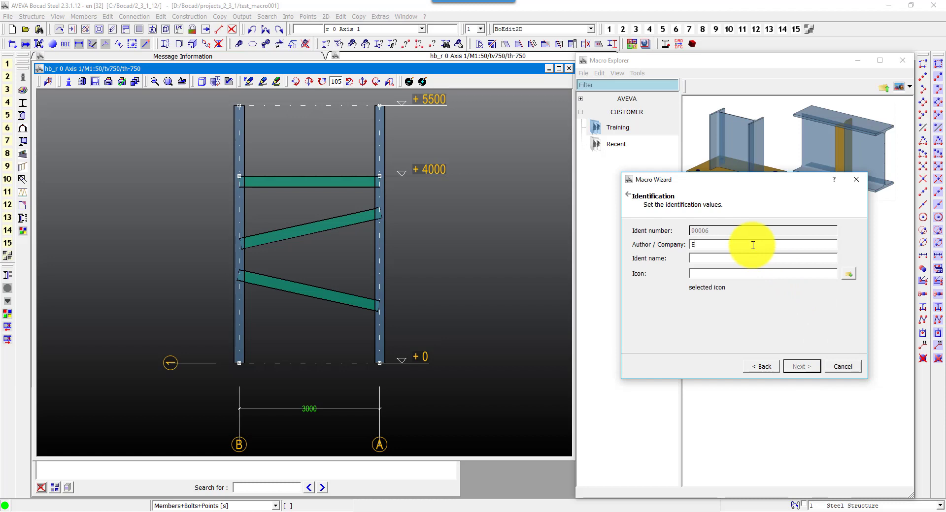
Finish the macro's identification with ident name KED4 and description Stiffeners, create it, and open it for editing.
key(Tab)
text(KED)
click(798, 367)
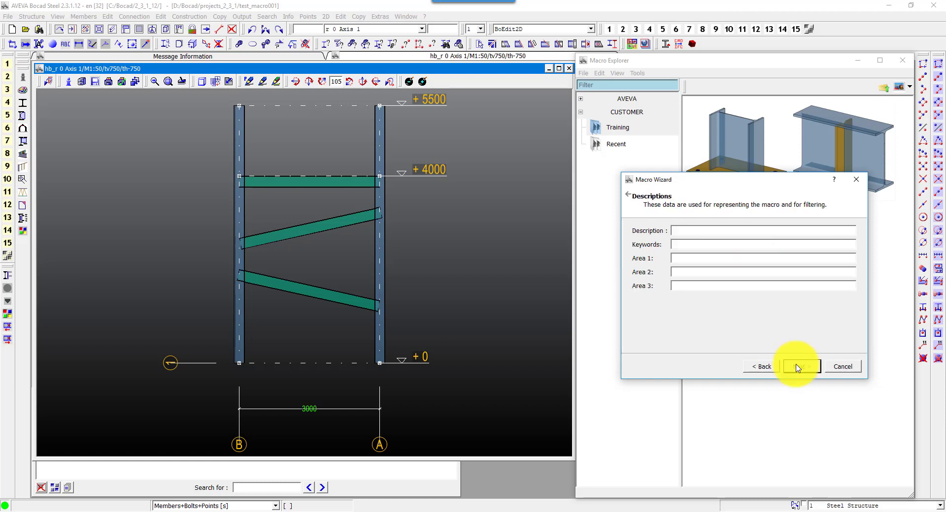
text(Stiffeners)
click(798, 367)
click(799, 367)
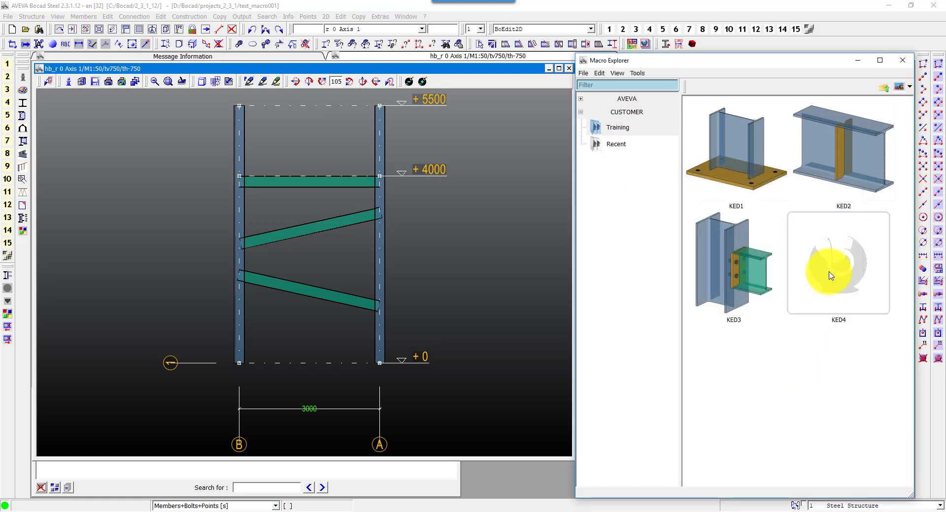
double_click(831, 276)
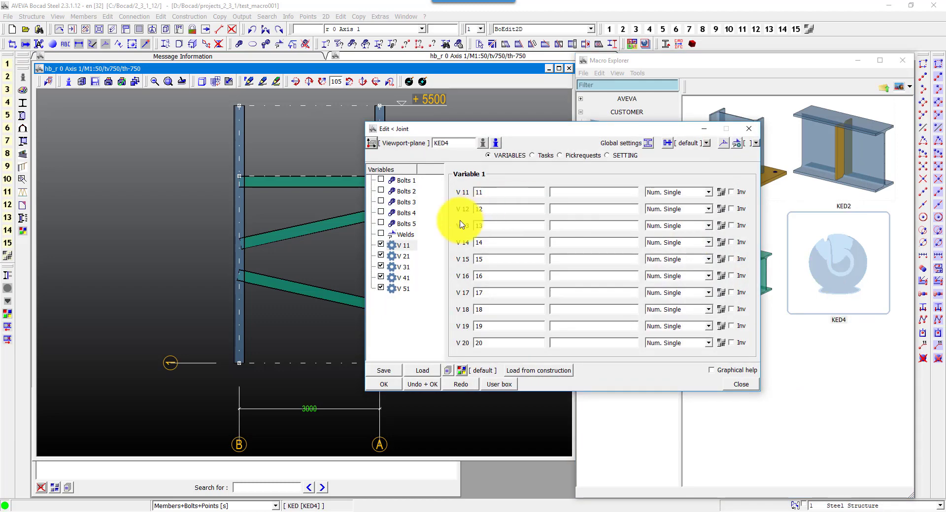
Deactivate variable groups V 11, V 21, V 31 and V 51, keeping V 41, and activate the Welds group.
click(405, 245)
click(382, 256)
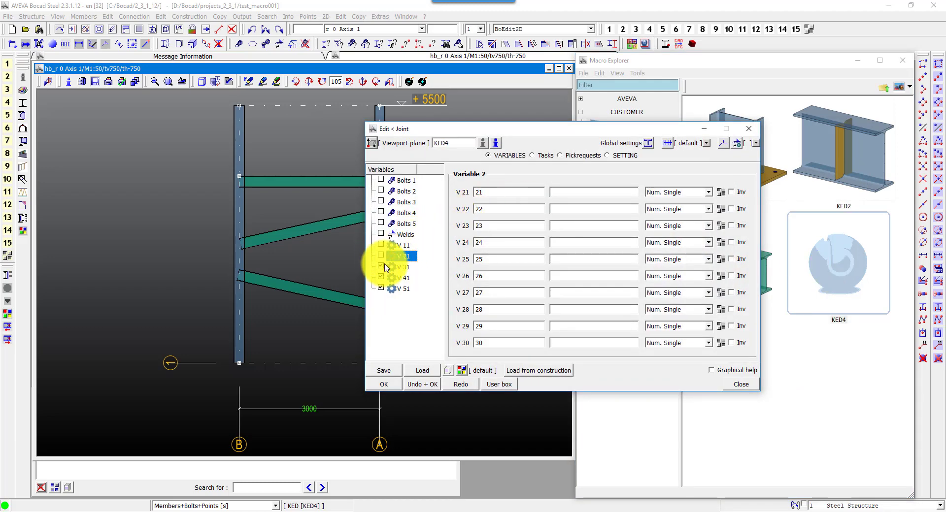
click(381, 266)
click(381, 288)
click(406, 279)
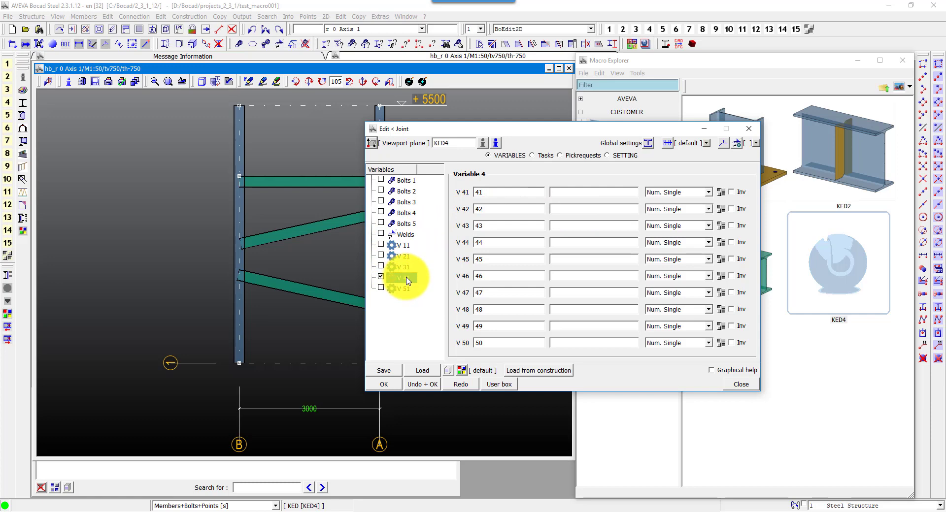
click(381, 235)
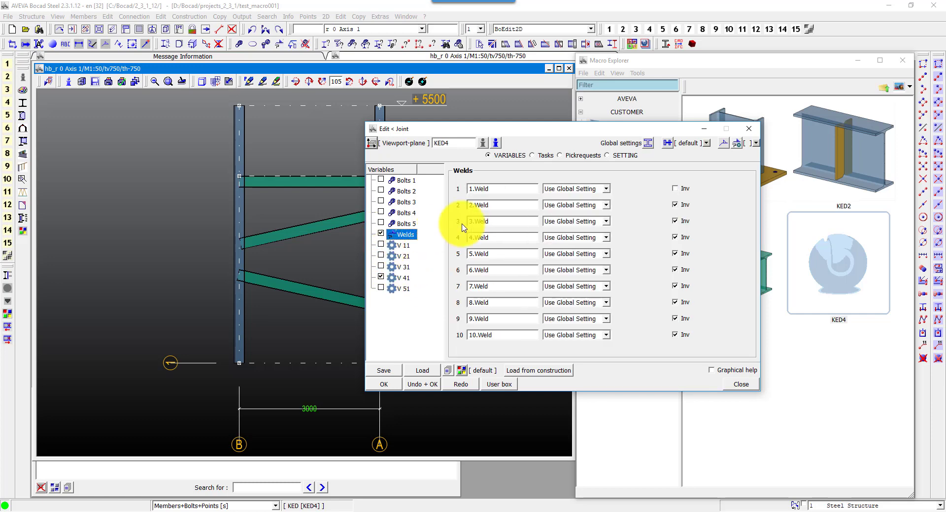
Clear the names of welds 2 to 10 in the Welds group.
double_click(481, 221)
key(Delete)
drag(498, 236, 433, 241)
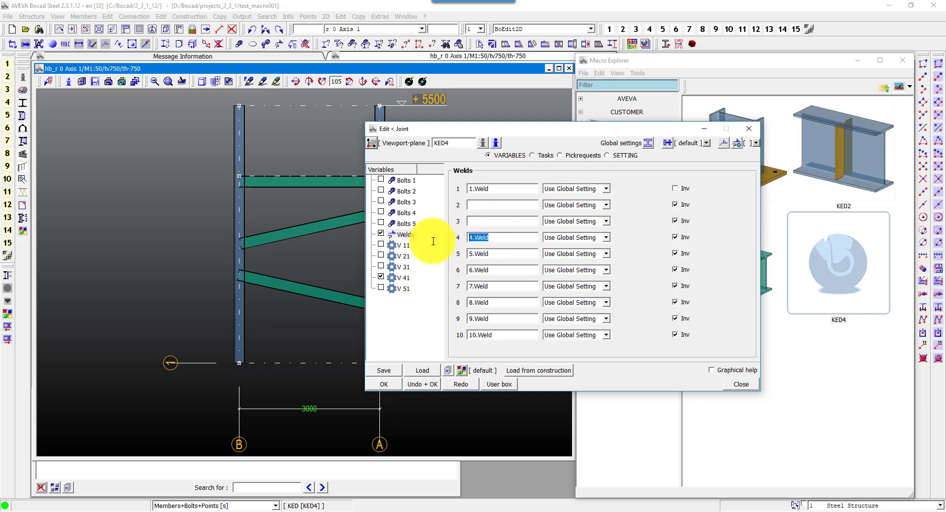
key(Delete)
drag(493, 253, 436, 264)
key(Delete)
drag(514, 272, 427, 302)
key(Delete)
double_click(484, 287)
key(Delete)
drag(501, 319, 459, 326)
key(Delete)
key(Delete)
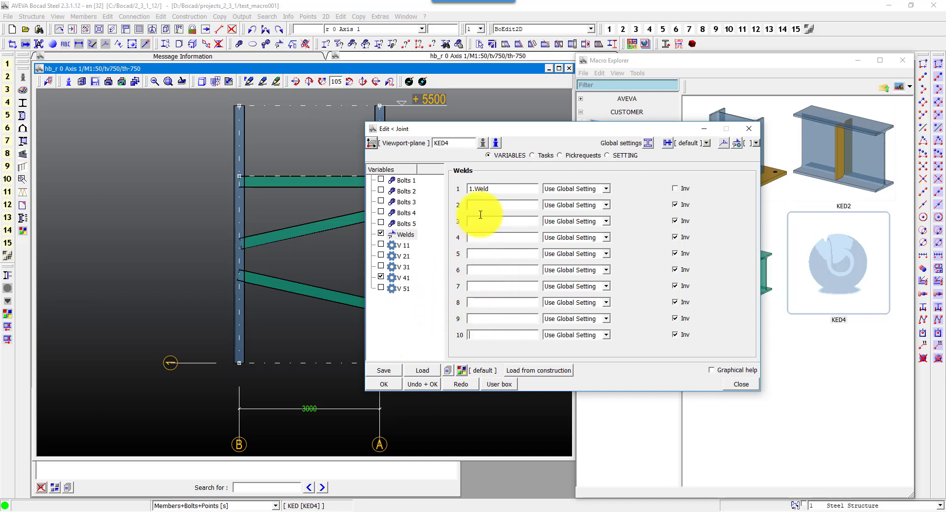
Rename weld 1 as "Weld stiffeners" and make it use a saved setting.
click(476, 190)
key(BackSpace)
key(BackSpace)
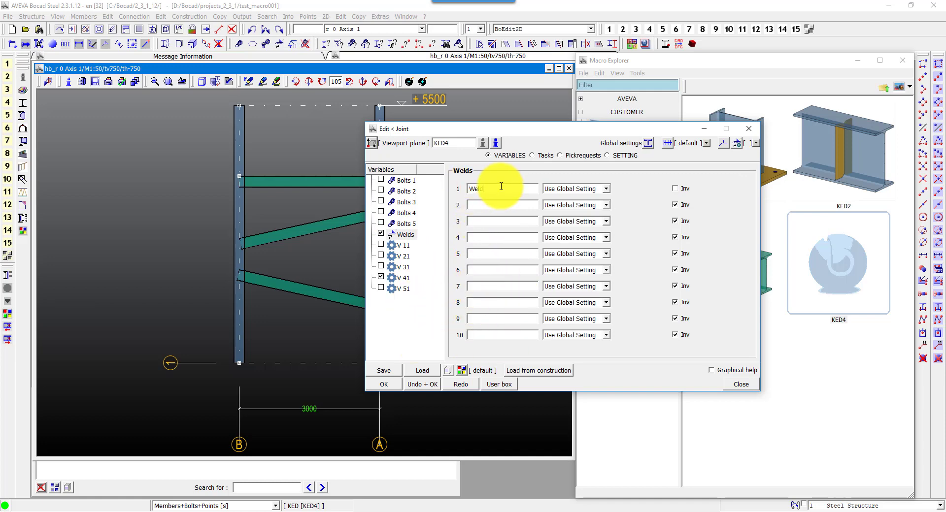
text(stiffeners)
scroll(580, 193, down, 1)
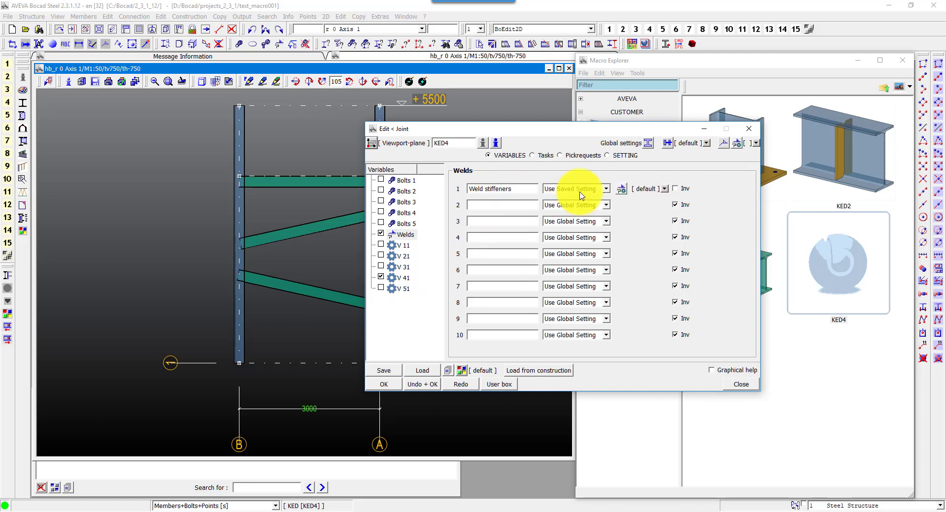
Activate the Main member and Secondary member pick requests and set both to Loop.
click(405, 279)
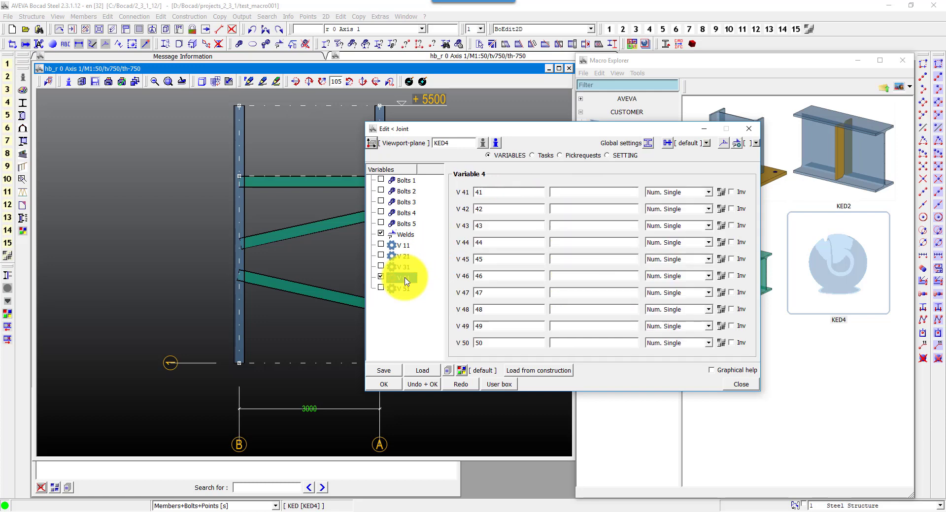
click(560, 156)
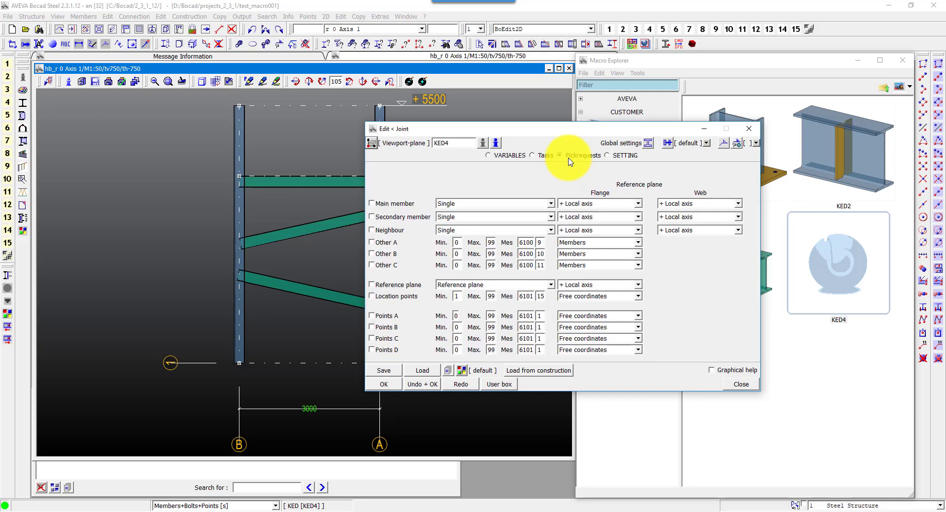
click(375, 204)
click(378, 217)
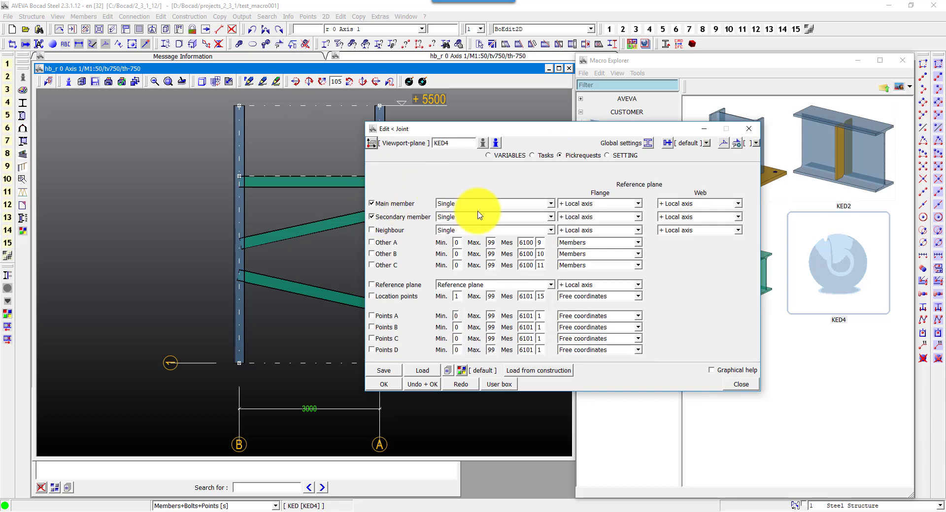
scroll(480, 217, down, 1)
scroll(482, 204, down, 1)
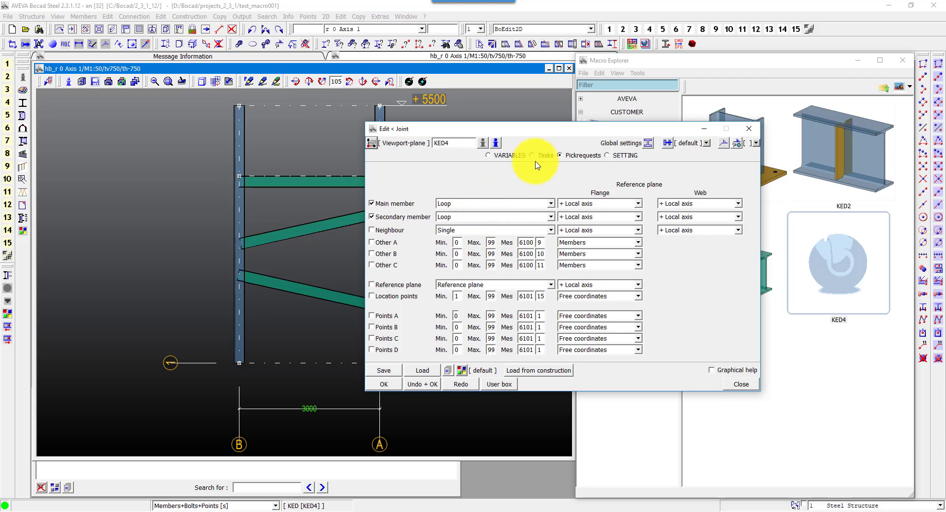
Change the Setting 4 info text to "Stiffener" in the user tree infos and open the macro's global settings.
click(609, 156)
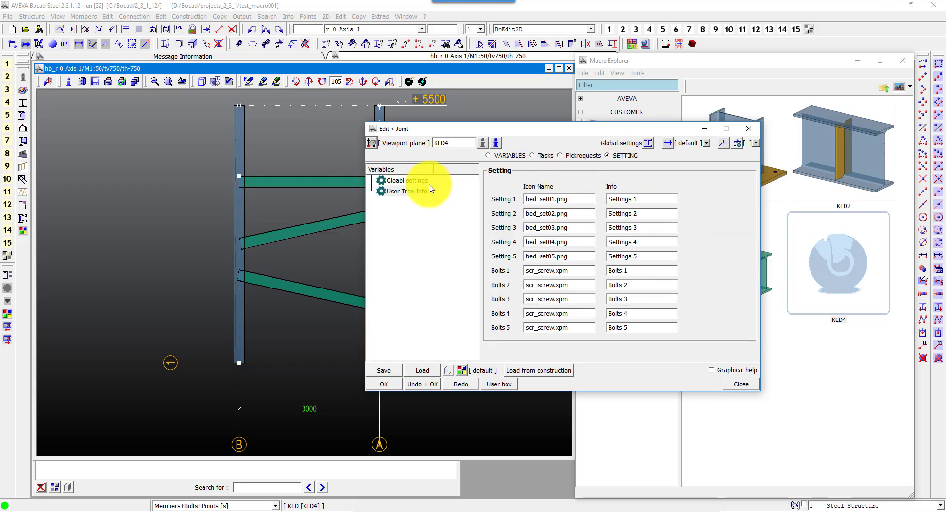
double_click(644, 241)
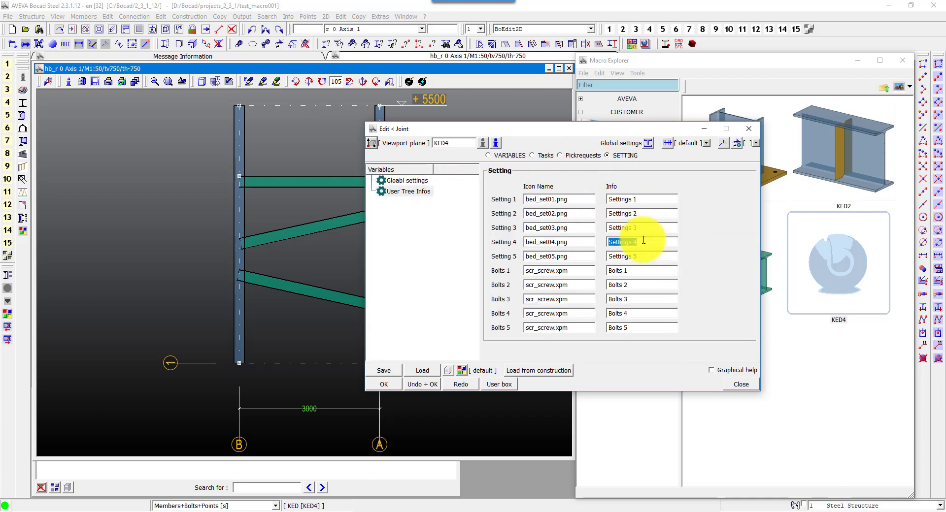
text(Stiffener)
click(415, 181)
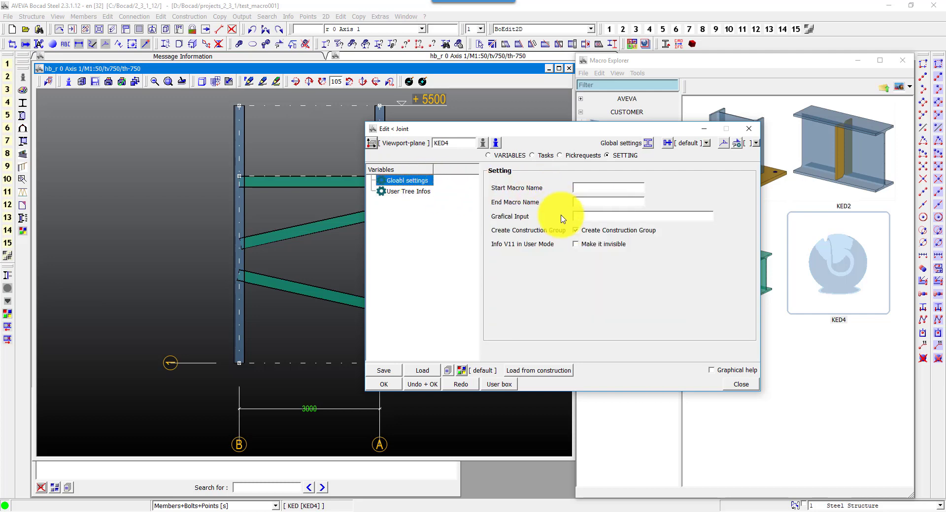
Clear the names of variables V 41 to V 50.
click(544, 156)
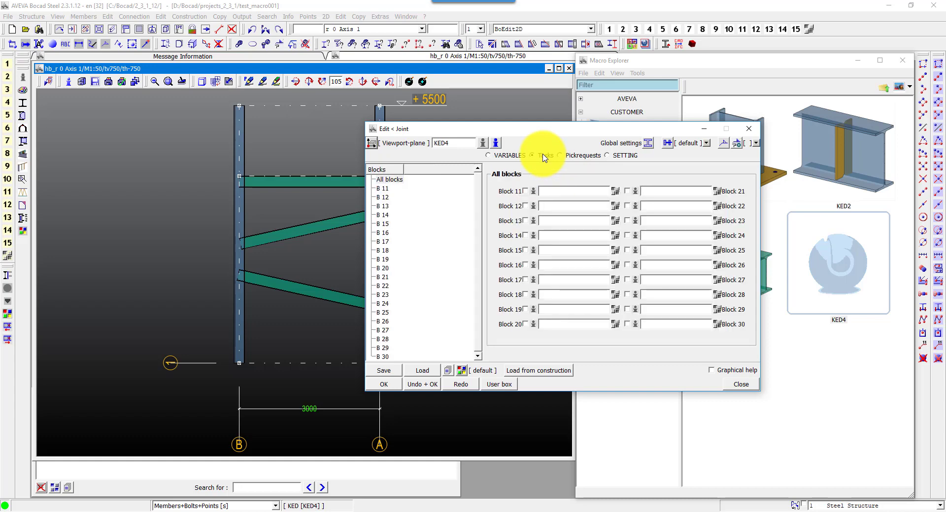
click(519, 156)
double_click(501, 191)
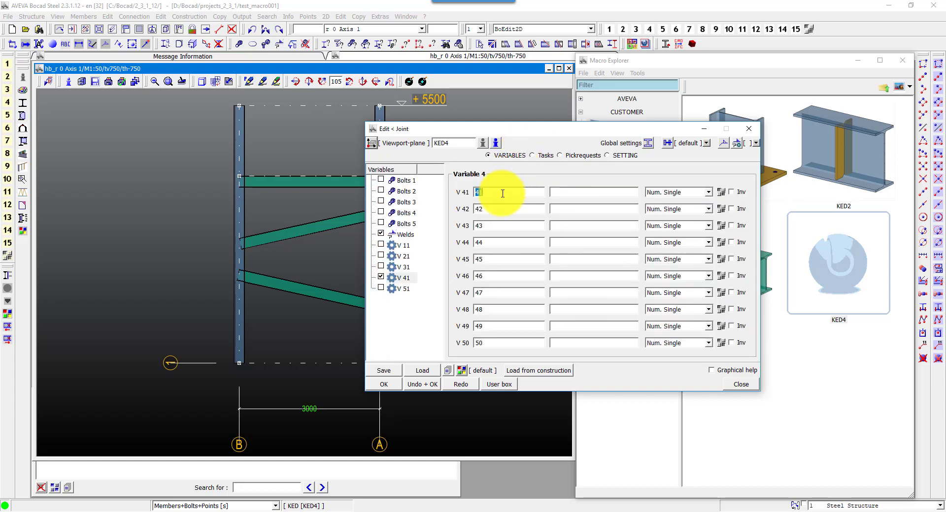
key(Delete)
double_click(498, 210)
key(Delete)
drag(496, 226, 470, 345)
key(Delete)
key(Delete)
key(Delete)
key(Delete)
key(Delete)
key(Delete)
key(Delete)
key(Delete)
Name variable V 42 "Stiffeners" and make it a Selection variable with the Member Section option.
click(496, 209)
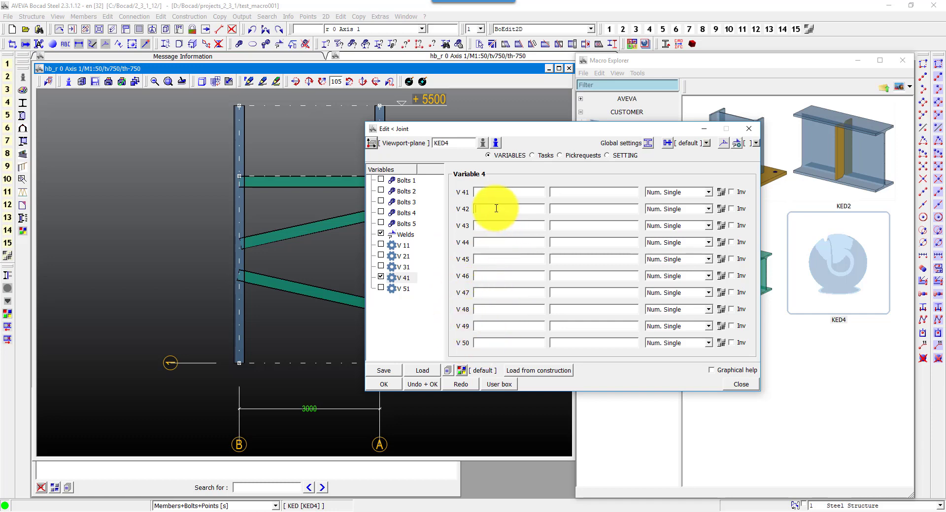
text(Stiffeners)
click(681, 212)
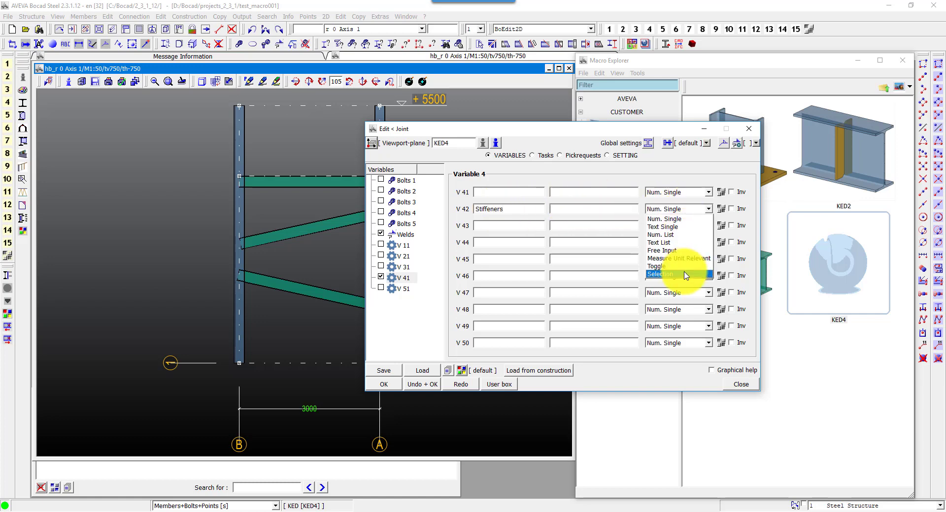
click(676, 269)
click(720, 209)
click(493, 178)
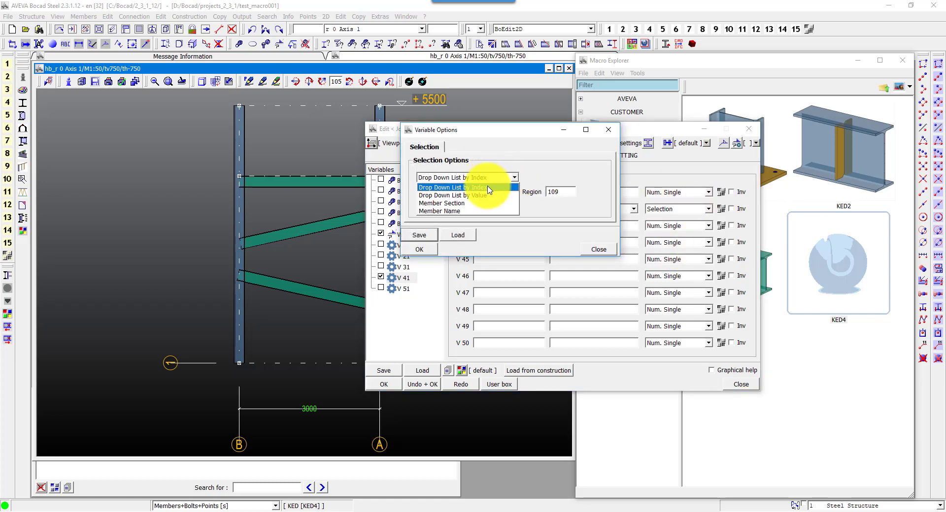
click(458, 213)
click(420, 250)
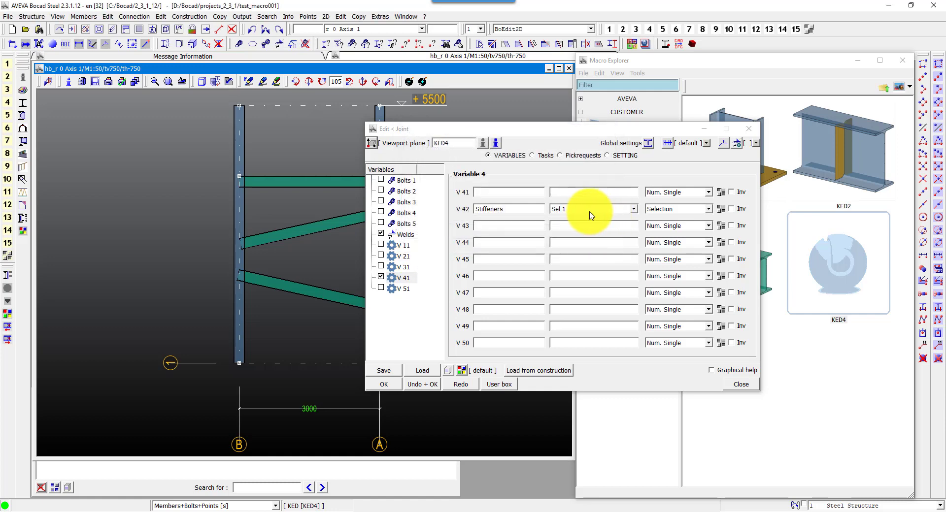
Name variable V 43 "Designation" and make it a Selection variable with the Member Name option.
click(505, 226)
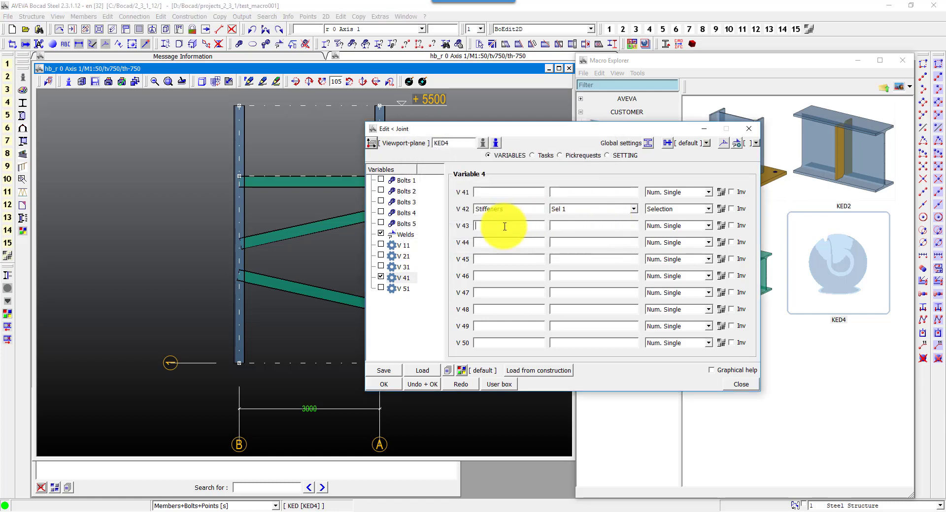
text(Designation)
scroll(673, 227, down, 3)
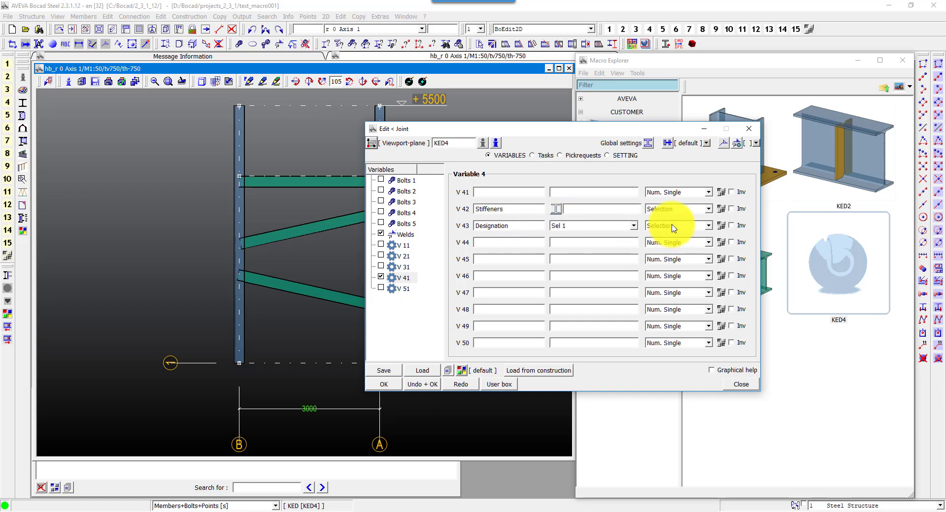
click(723, 227)
scroll(496, 179, down, 3)
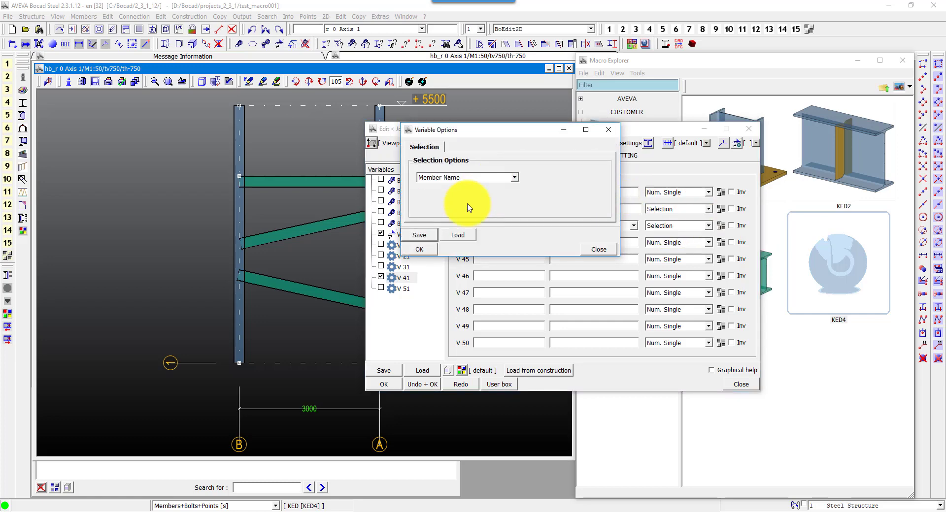
click(417, 252)
Name variable V 44 "Material" with the value S235JR and set its type to Text Single.
click(531, 243)
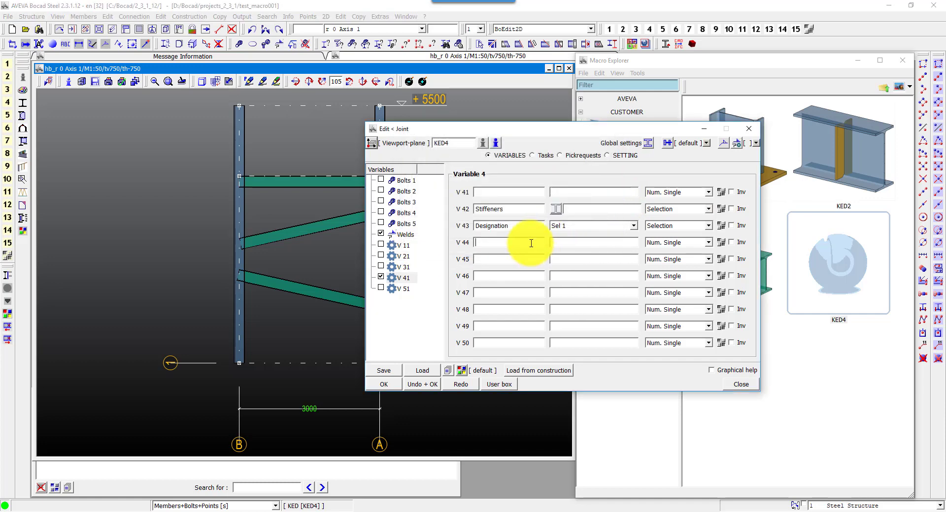
text(Material)
click(564, 241)
text(S2)
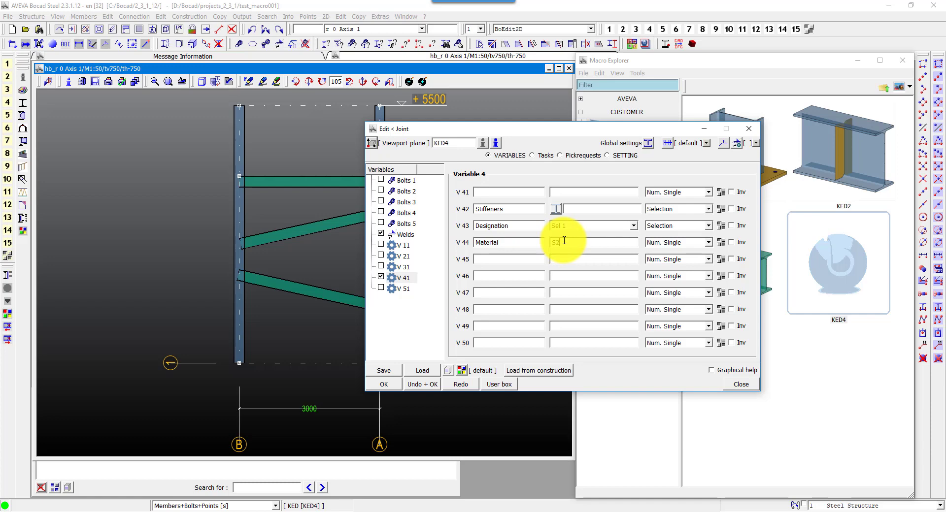
text(35JR)
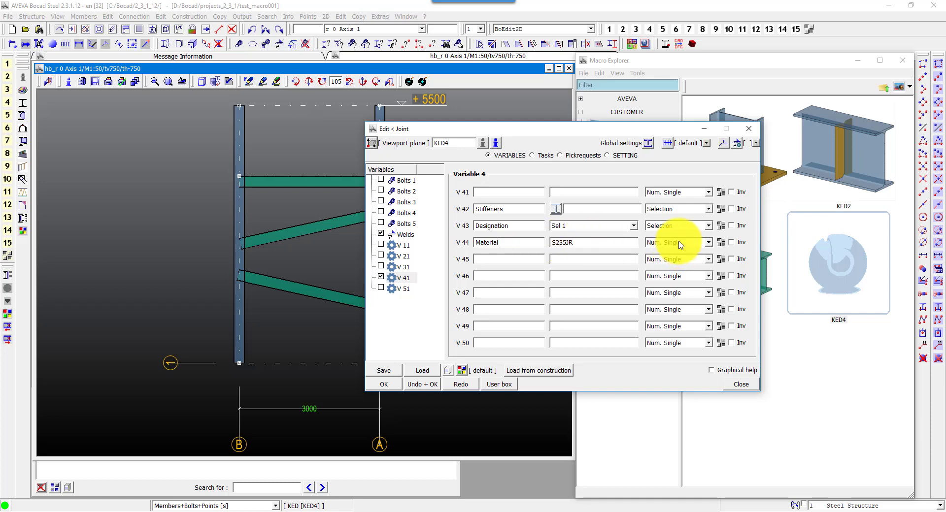
Set the Stiffeners variable's value to PL10 and the Designation variable's value to STIFFENERS.
click(606, 209)
text(P)
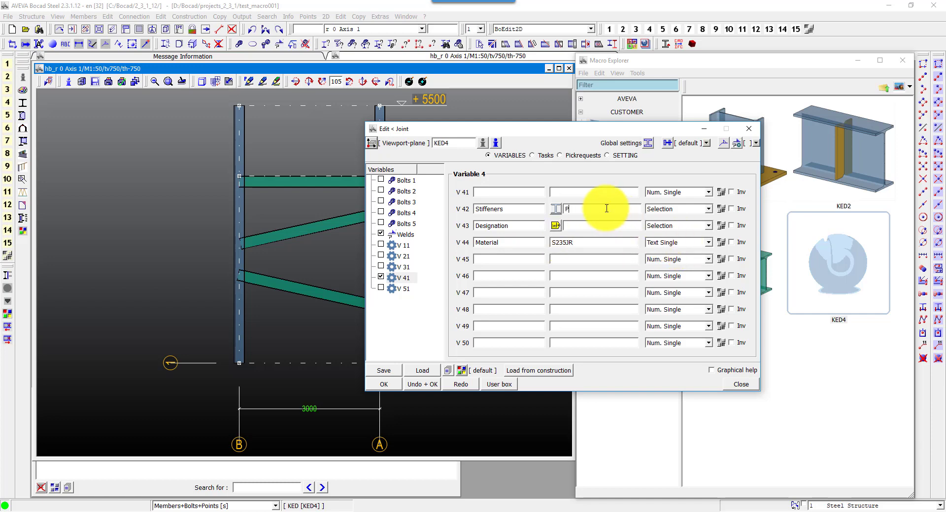
text(L10)
click(604, 225)
text(S)
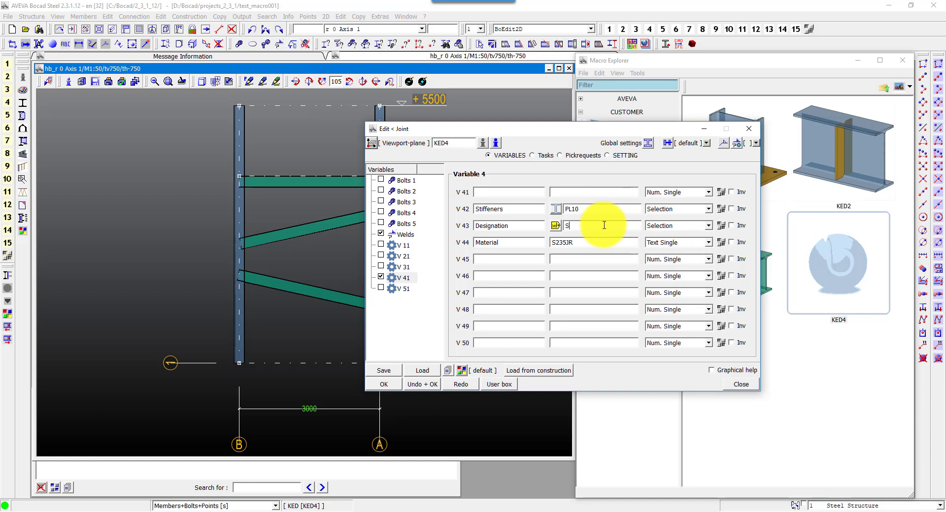
text(TIFFENERS)
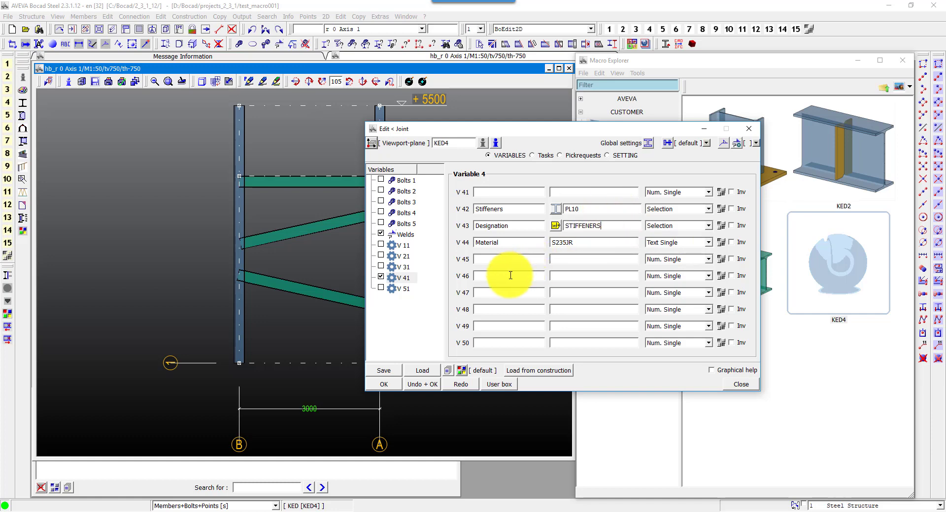
Define variable V 46 "Width" with value 100 and V 47 "Corner type" with value 1.
text(Width)
click(566, 275)
text(100)
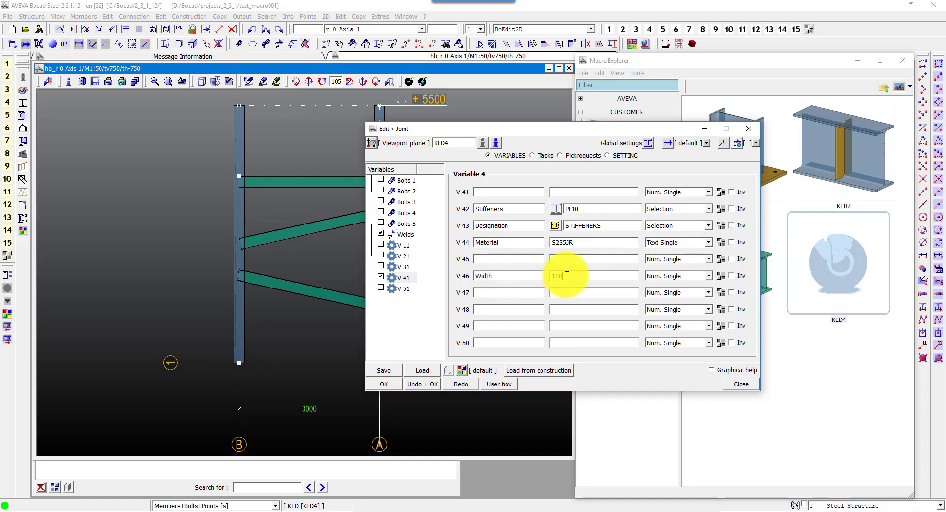
click(499, 292)
text(Corner type)
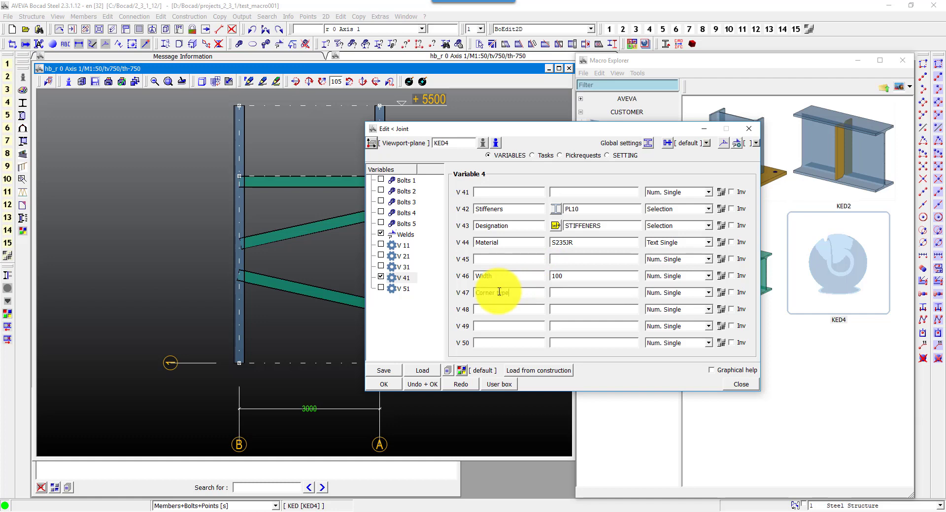
click(560, 291)
text(1)
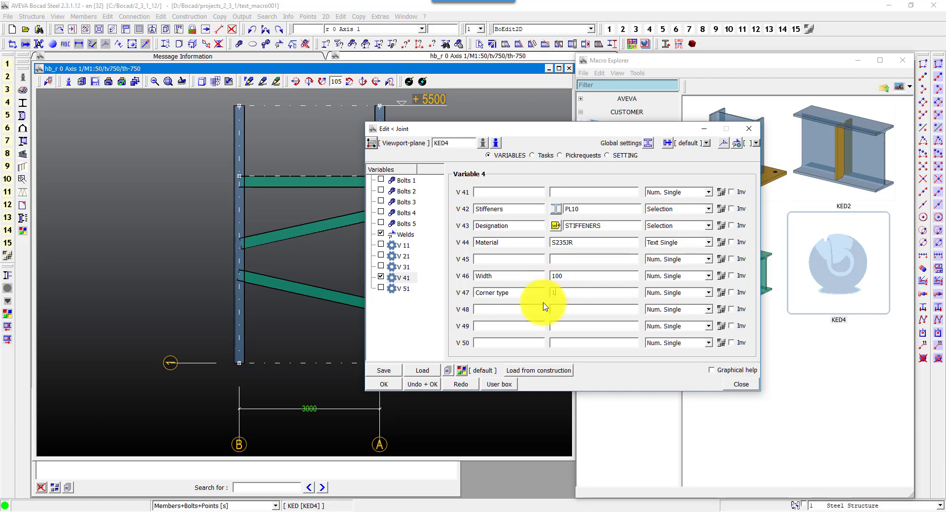
Name variable V 48 "Corner value" and give it the value 25.
click(515, 309)
text(Corner value)
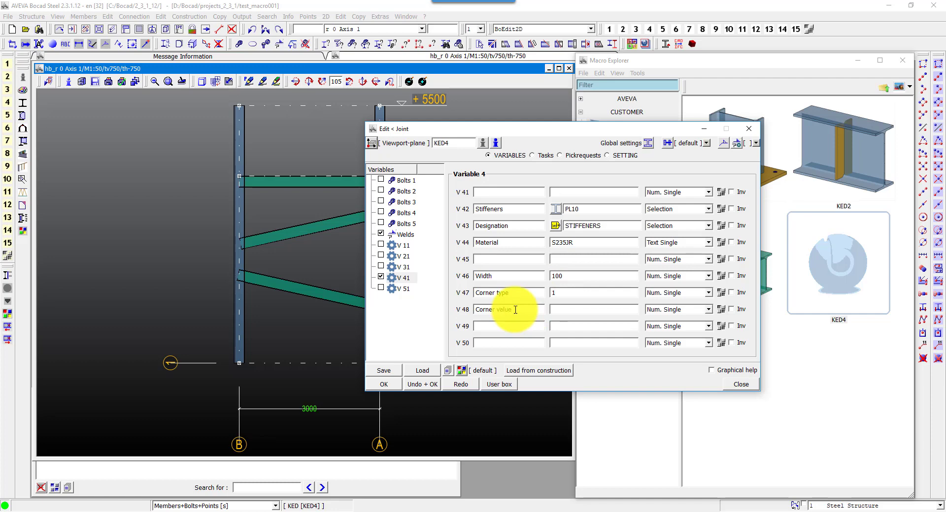
click(564, 310)
text(25)
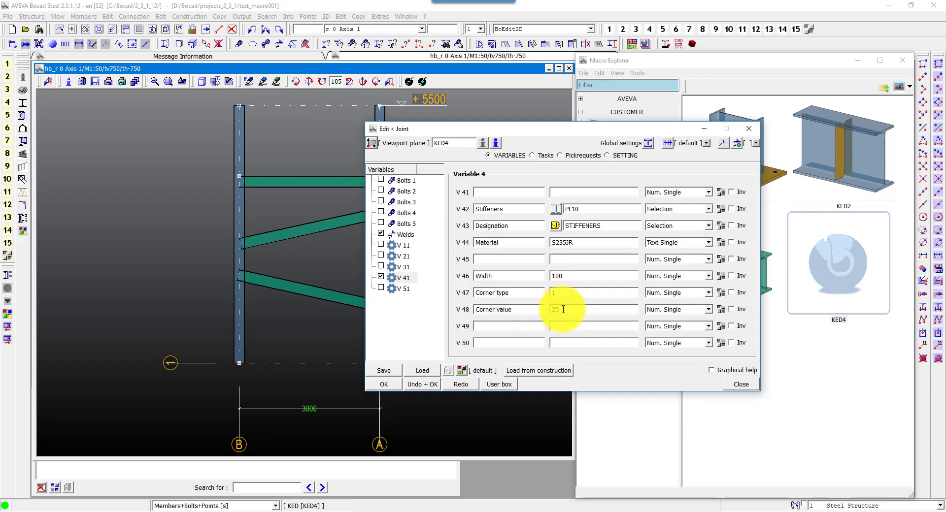
Name variable V 49 "Flange clerance" and give it the value 1.
click(517, 324)
text(Flann)
key(BackSpace)
text(ge)
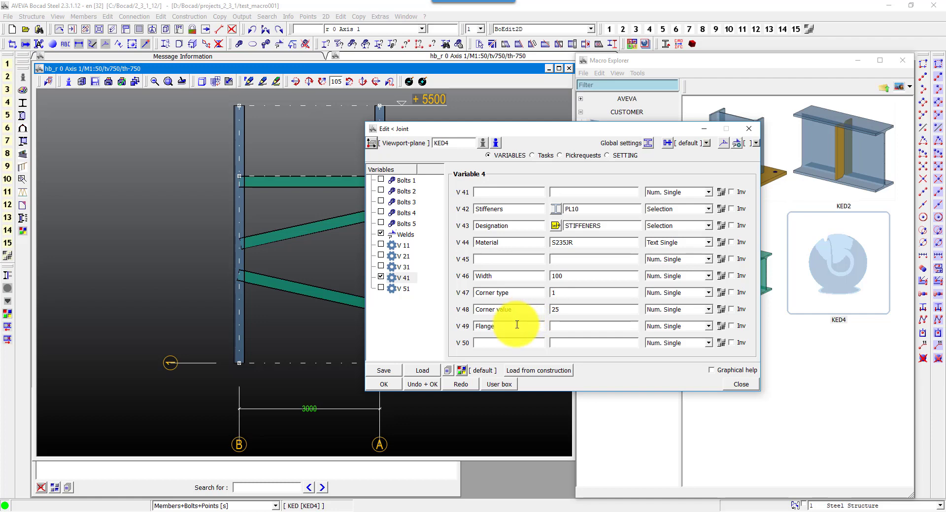
text( clerance)
click(556, 324)
text(1)
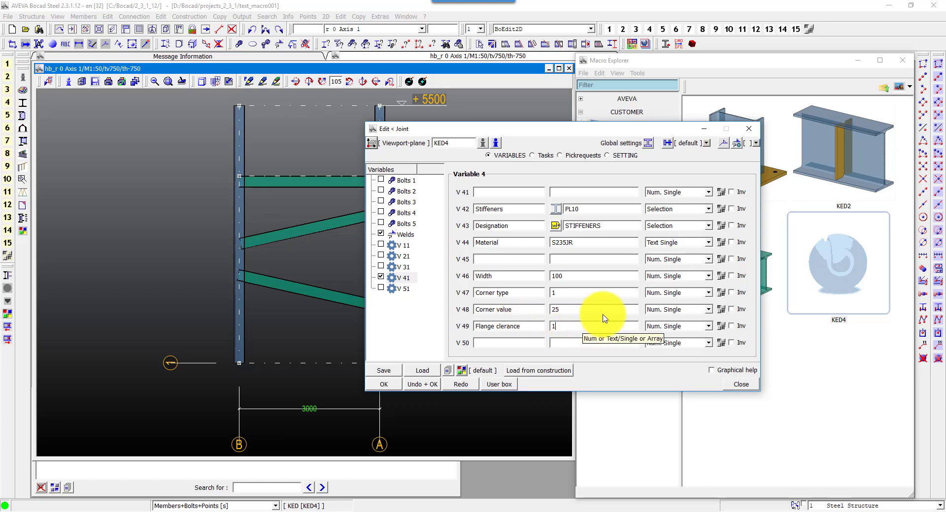
Make V 47 "Corner type" a Selection variable using Drop Down List by Index with region 201, and save the macro settings.
click(650, 293)
click(668, 359)
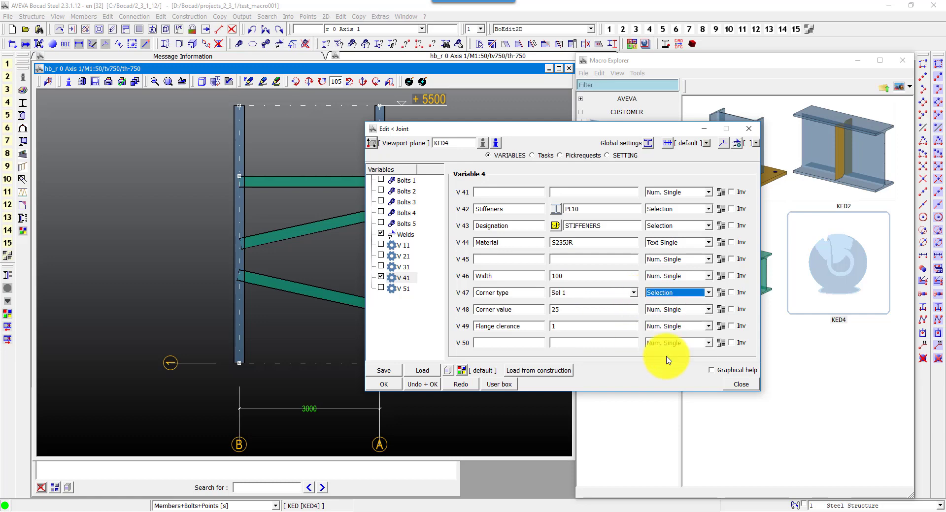
click(721, 292)
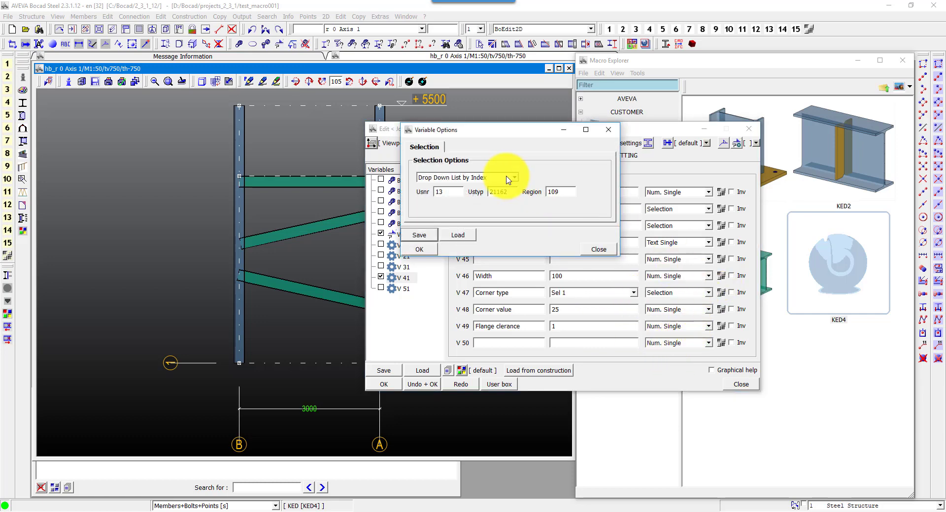
drag(566, 194, 509, 194)
text(201)
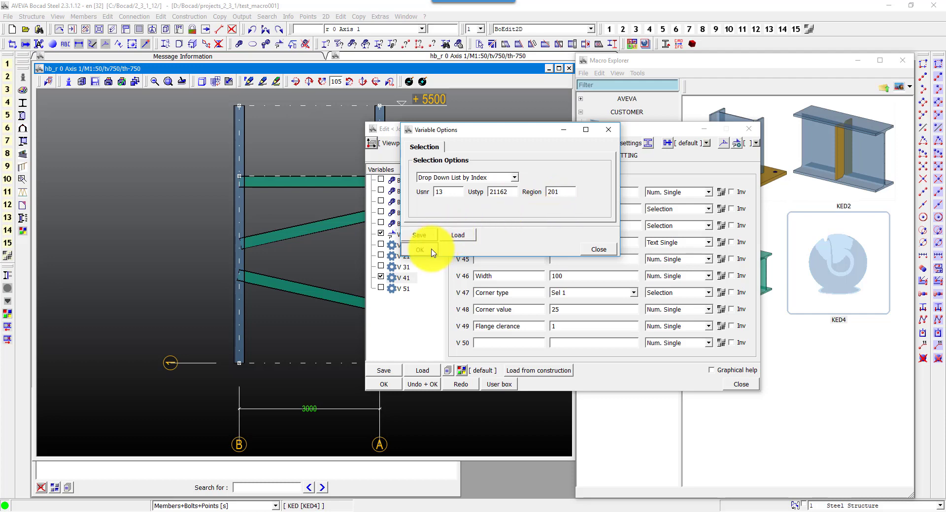
click(429, 251)
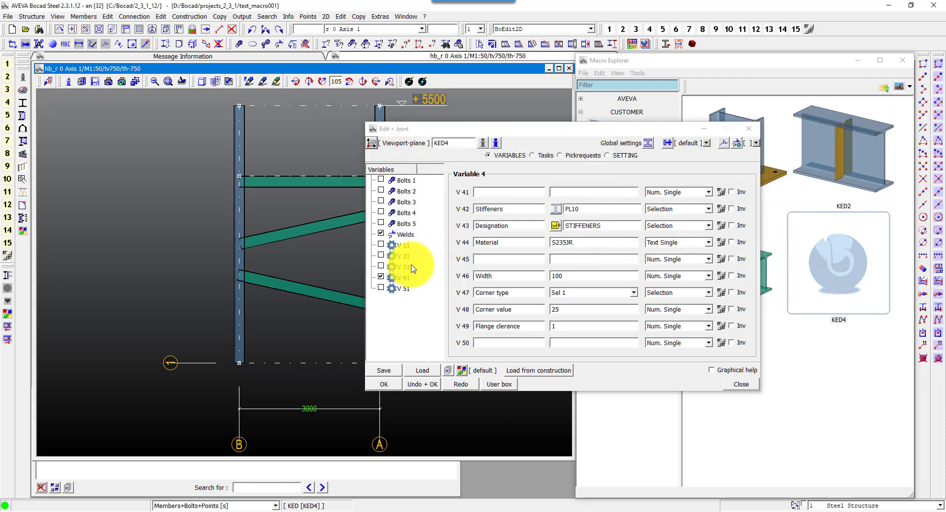
click(404, 277)
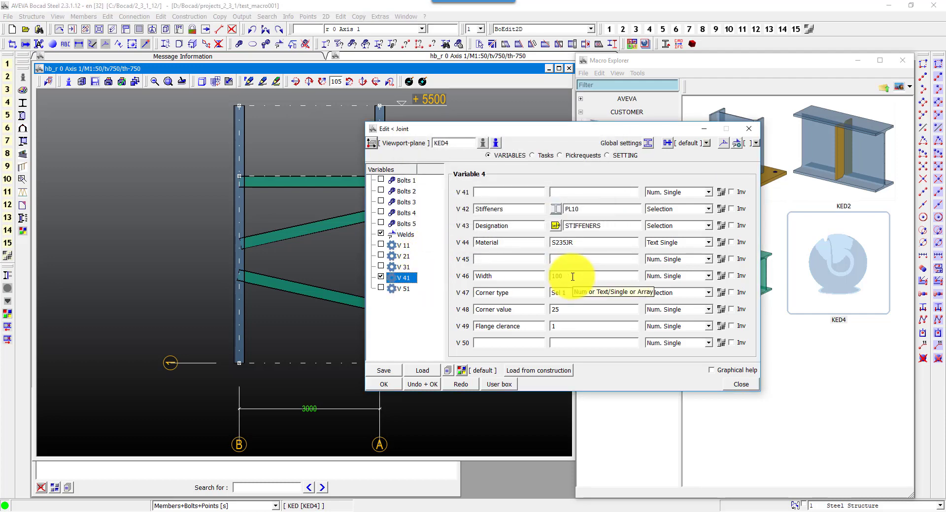
click(384, 371)
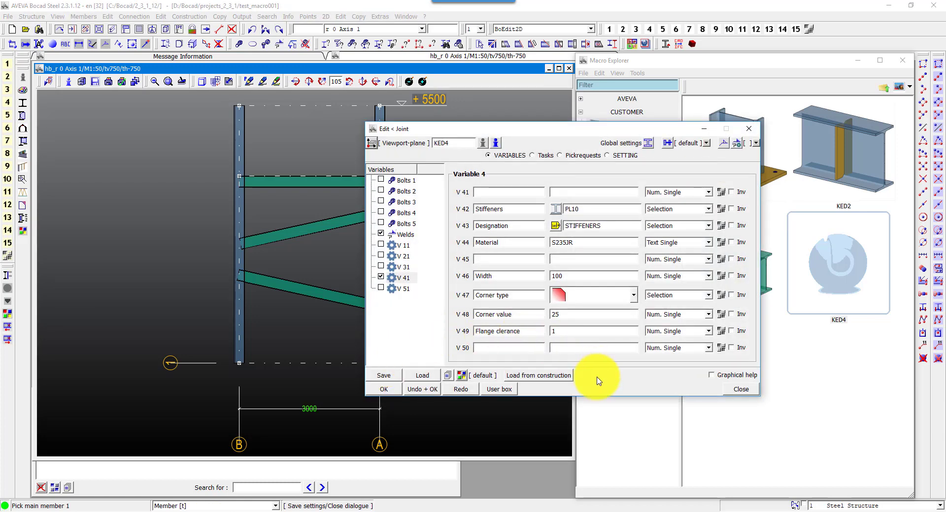
Name variable V 41 "Clearance beam-col." and give it the value 10.
drag(556, 135, 438, 136)
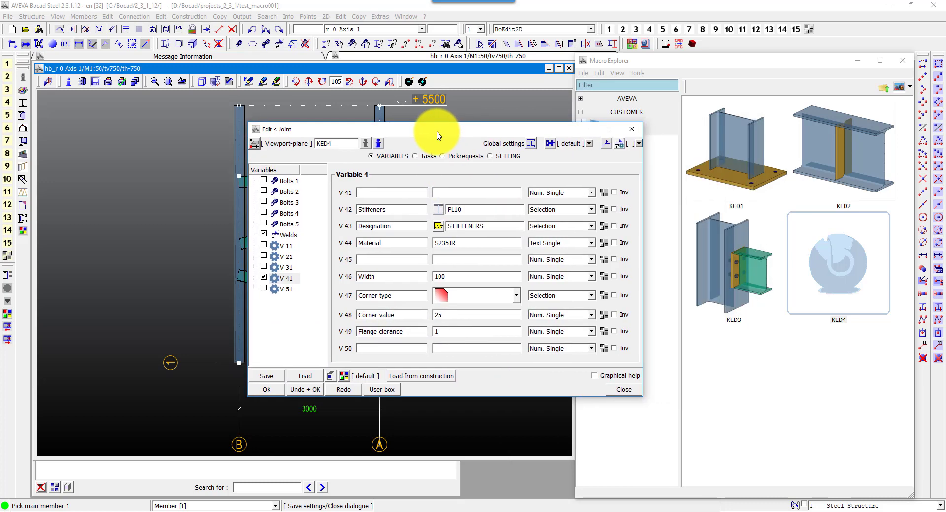
click(392, 192)
text(Clearance)
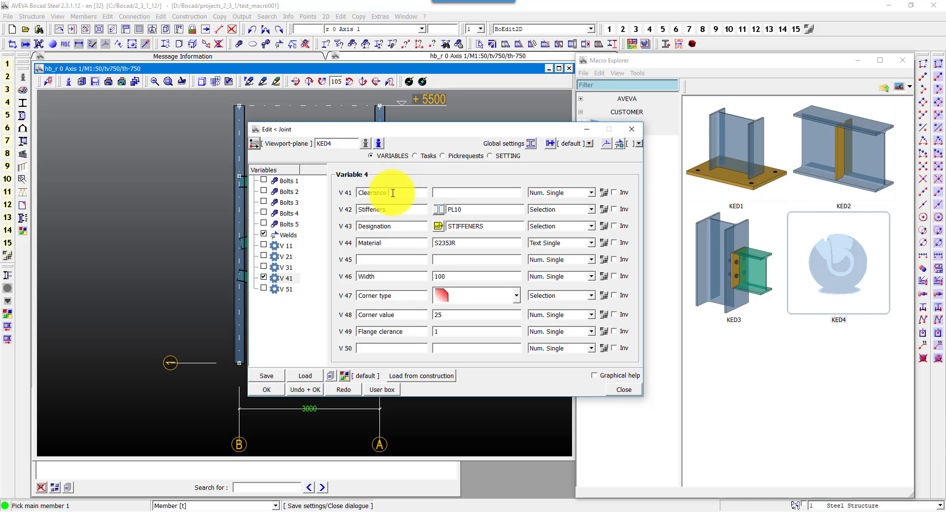
text( beam-col.)
click(469, 192)
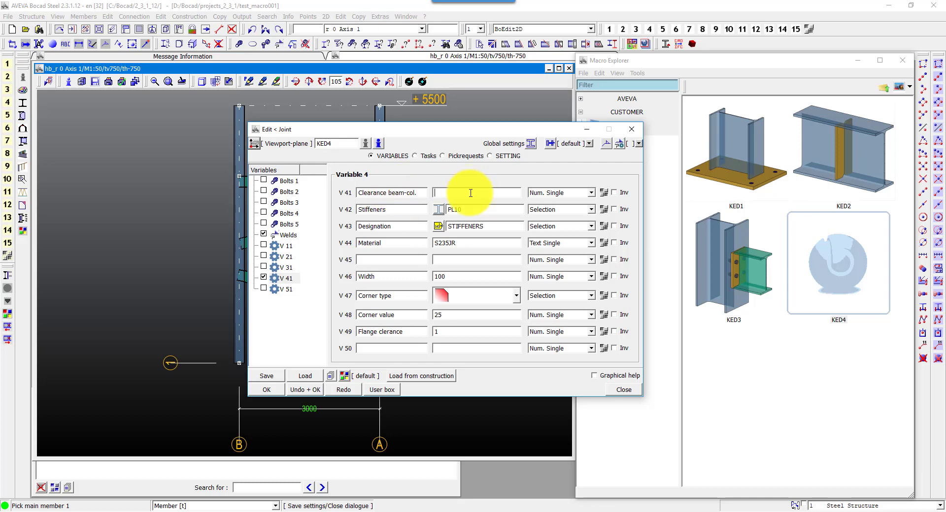
text(10)
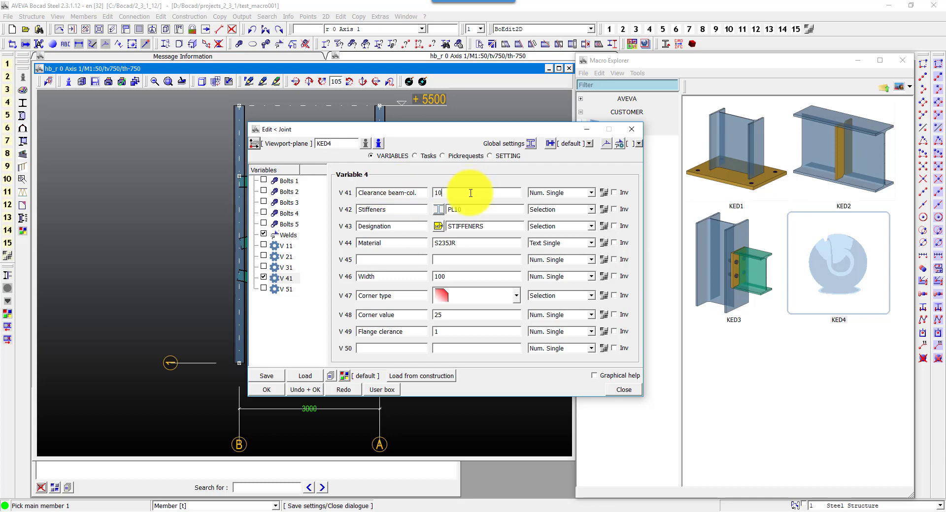
Enable task Block 14 as "Planes" and activate its Task 14 A with the name "plane at beam top flange".
click(424, 159)
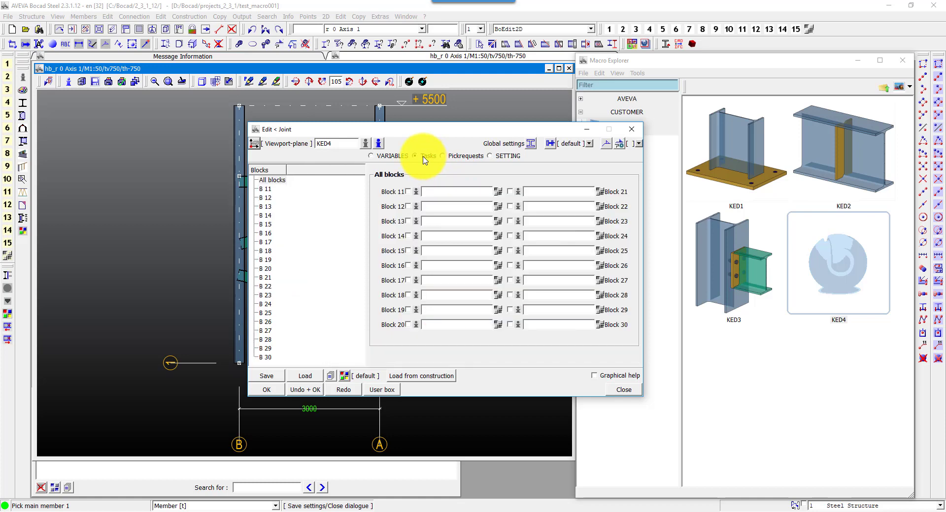
click(408, 236)
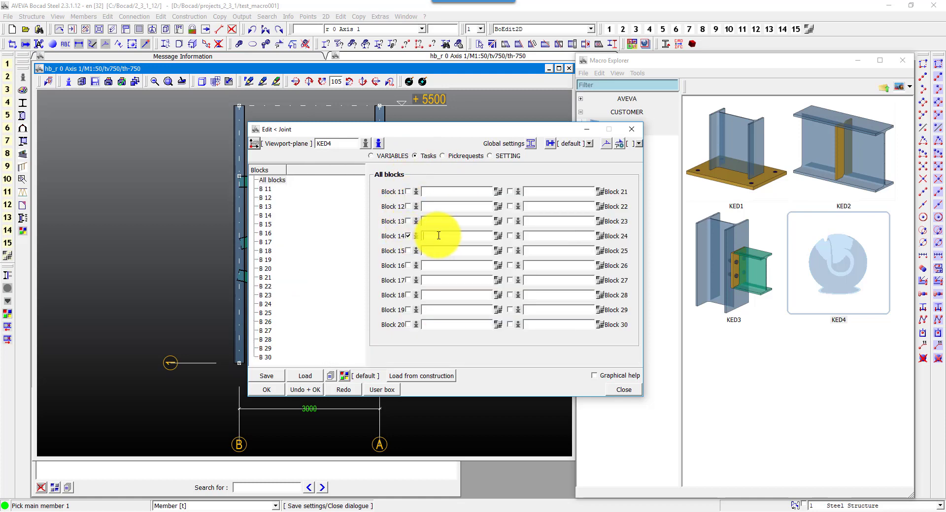
text(Planes)
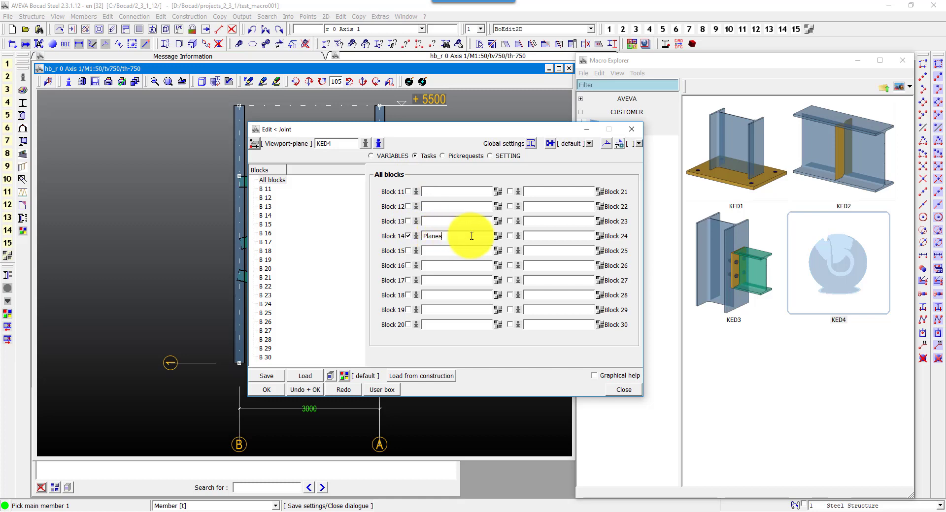
click(498, 237)
click(448, 196)
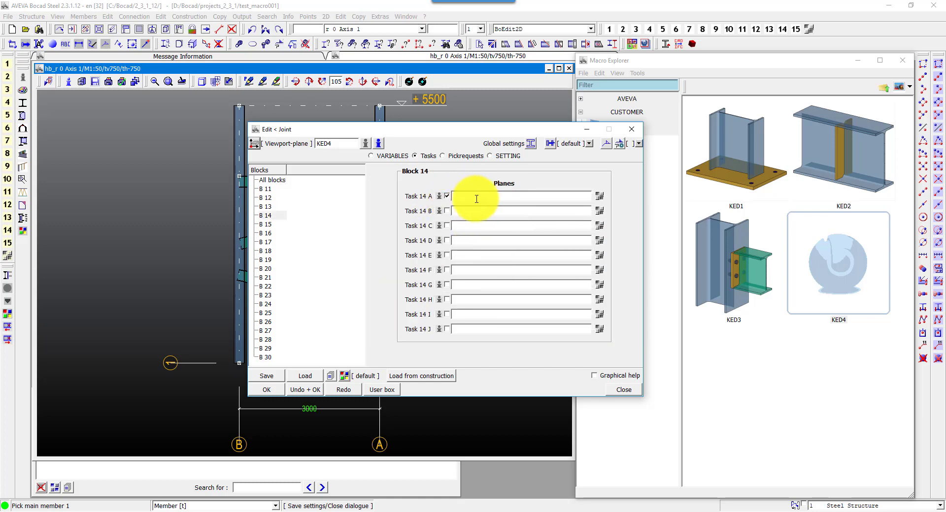
click(477, 197)
text(plane at beam top flange)
Define Task 14 A as a Project on line plane task with graphical help shown, PLG set to SW0 and PL1 to MSATA.
click(599, 197)
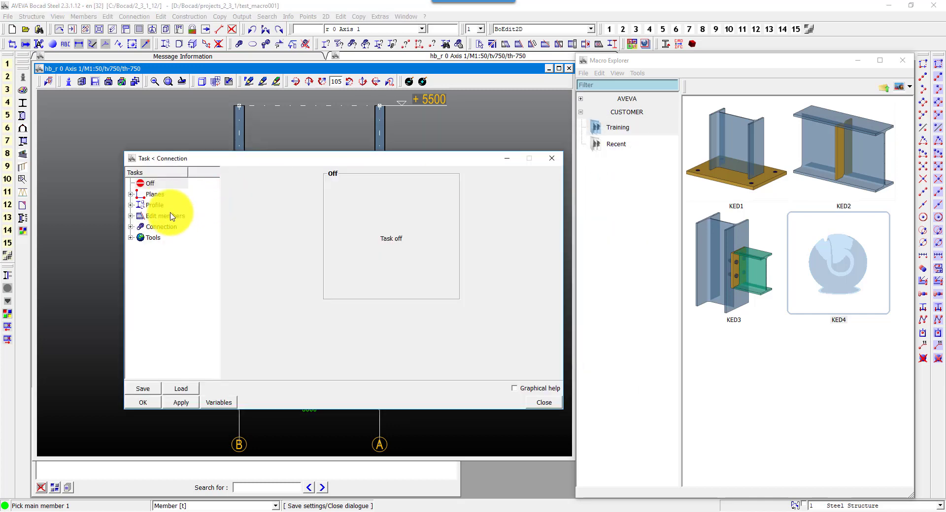
double_click(154, 196)
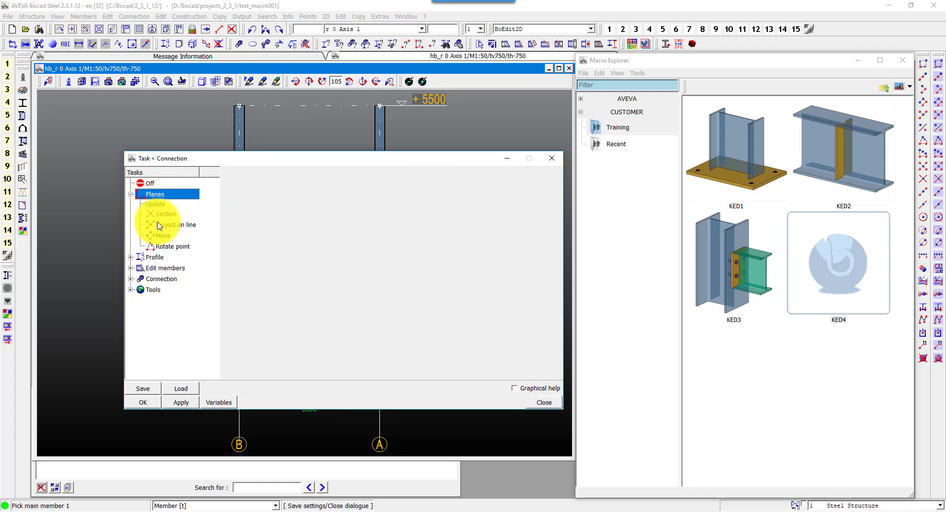
click(159, 225)
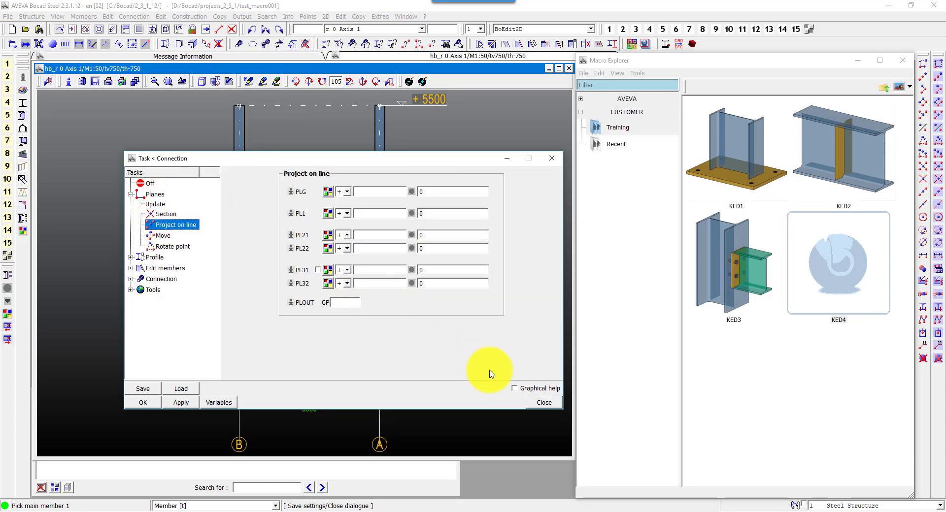
click(515, 388)
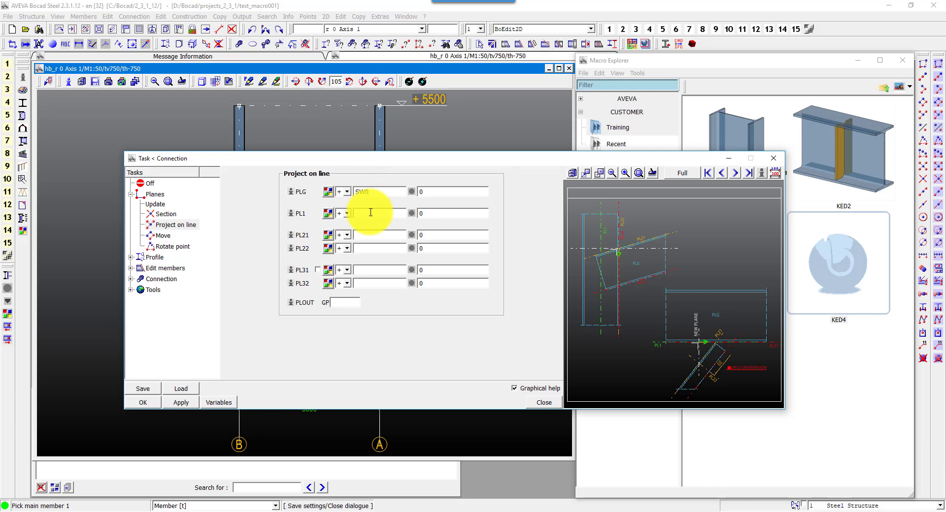
text(MSATA)
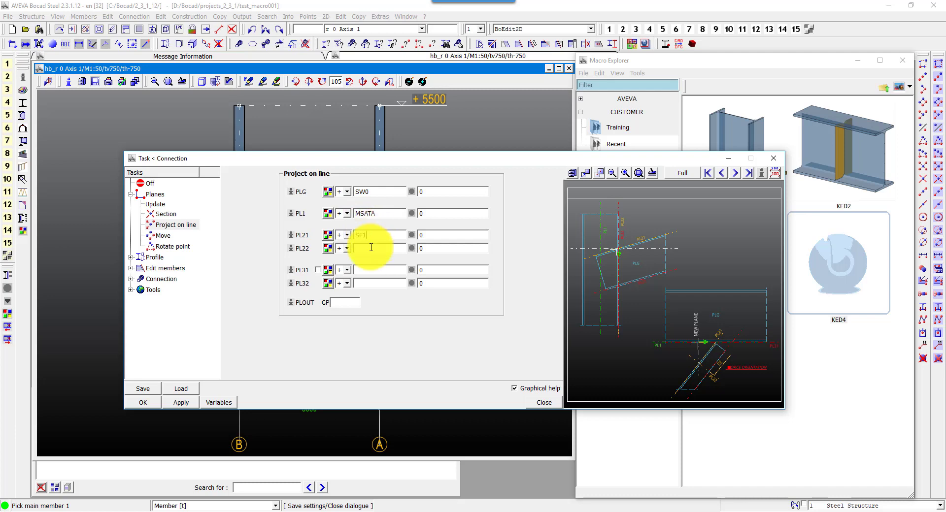
Set PL21 to SF1 and PL22 to MSATA with offset V41, enable PL31 as SF2 with PL32 as MSATA, and confirm the task.
text(MSATA)
click(439, 247)
click(318, 269)
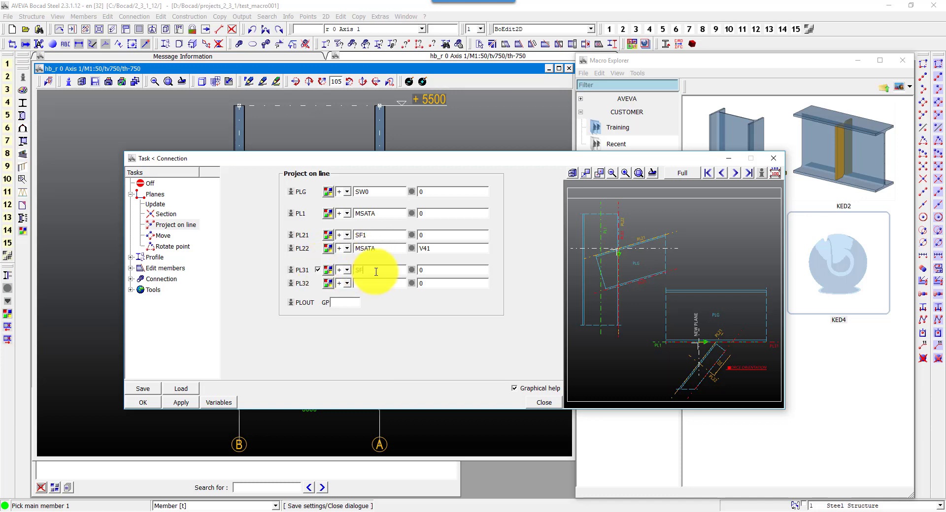
text(2)
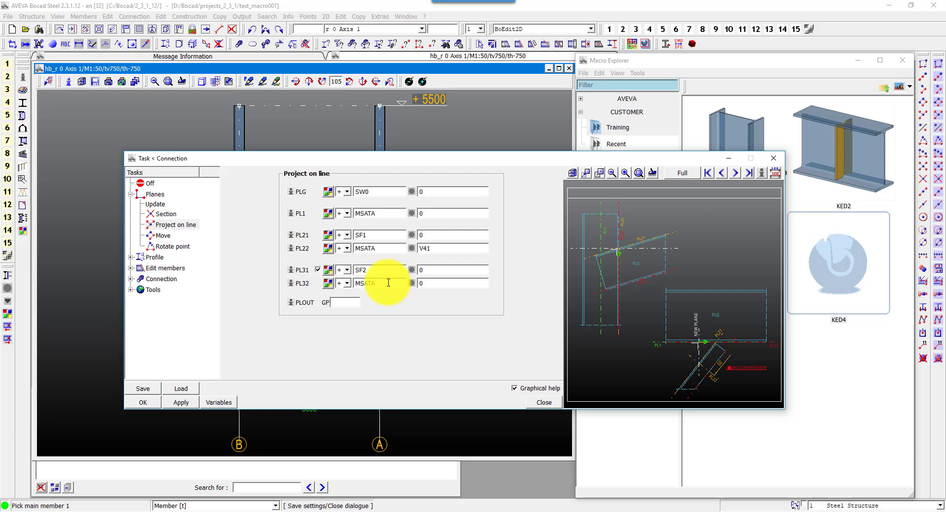
click(151, 402)
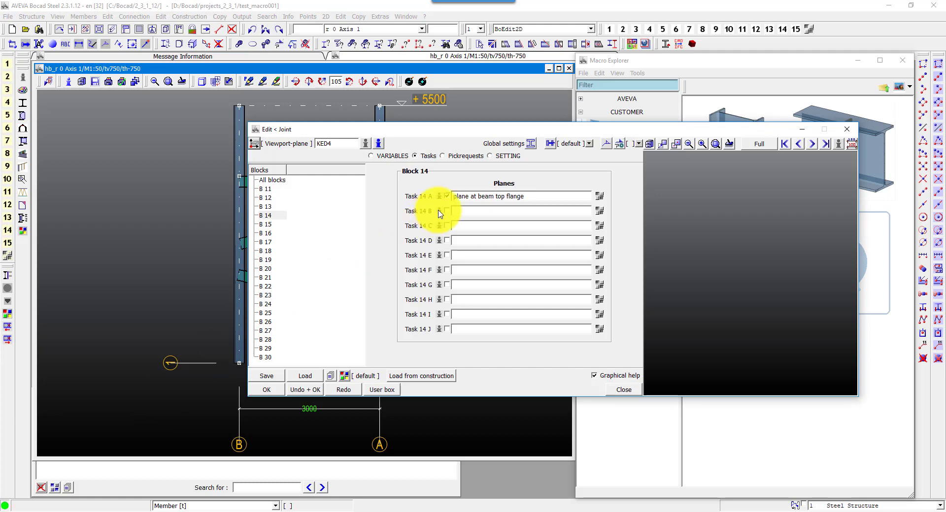
Capitalize the name of Task 14 A, then enable Task 14 B with a copy of it reworded to "Plane at beam bottom flange".
triple_click(461, 197)
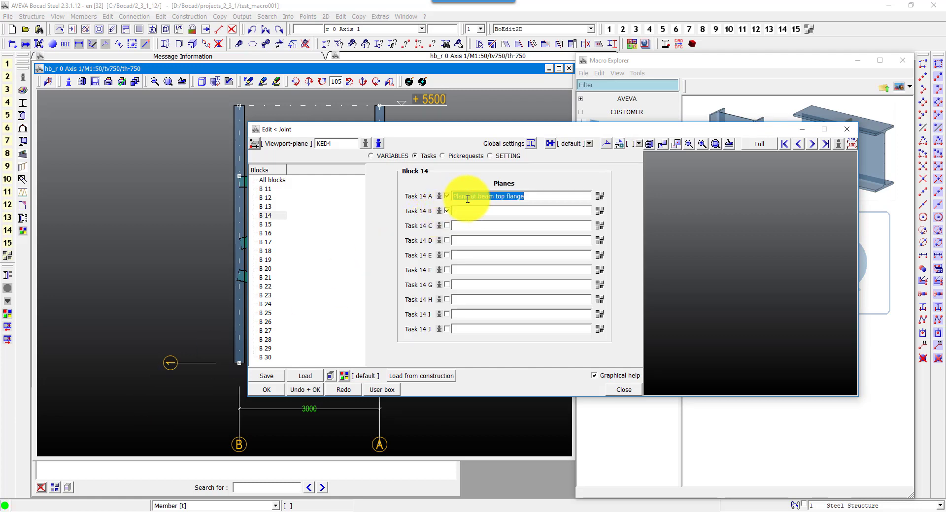
key(ctrl+c)
click(468, 212)
key(ctrl+v)
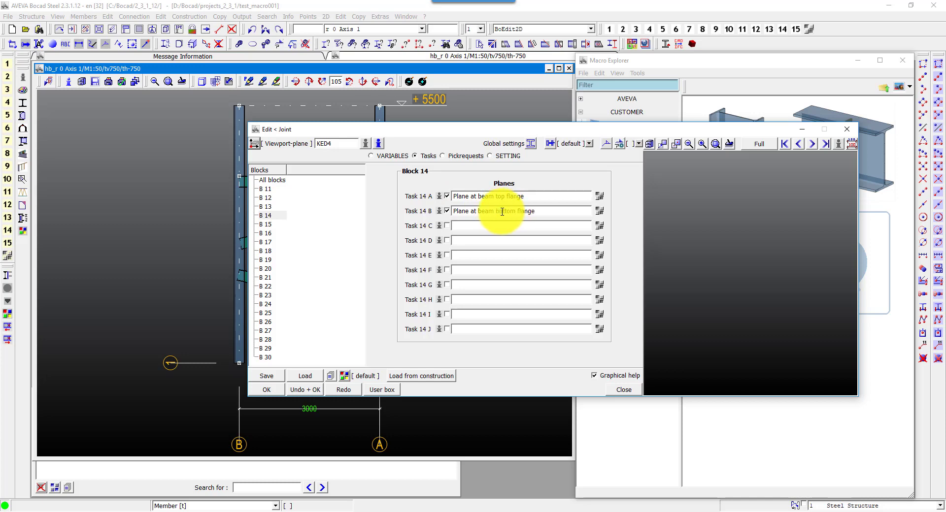
Define Task 14 B as a Project on line plane task, set PL21 to SF2, change the PL31 reference, and confirm.
click(600, 211)
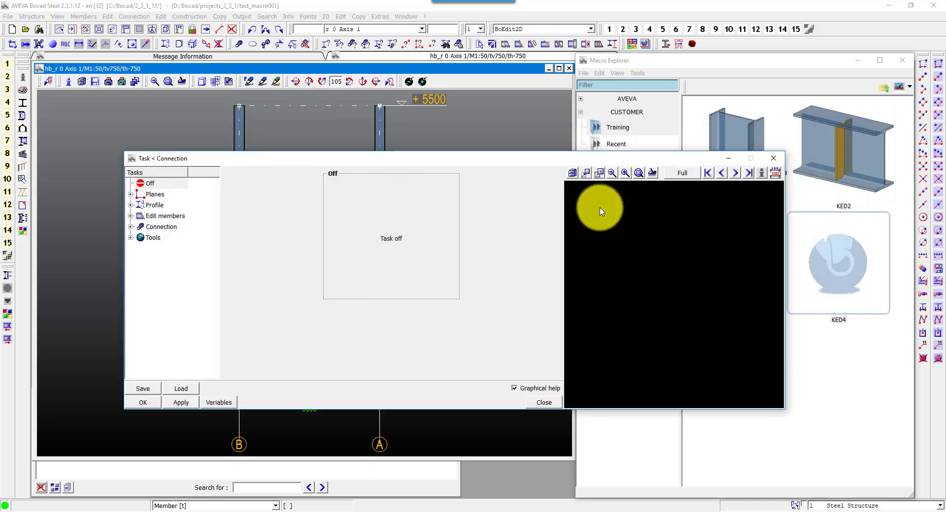
double_click(154, 194)
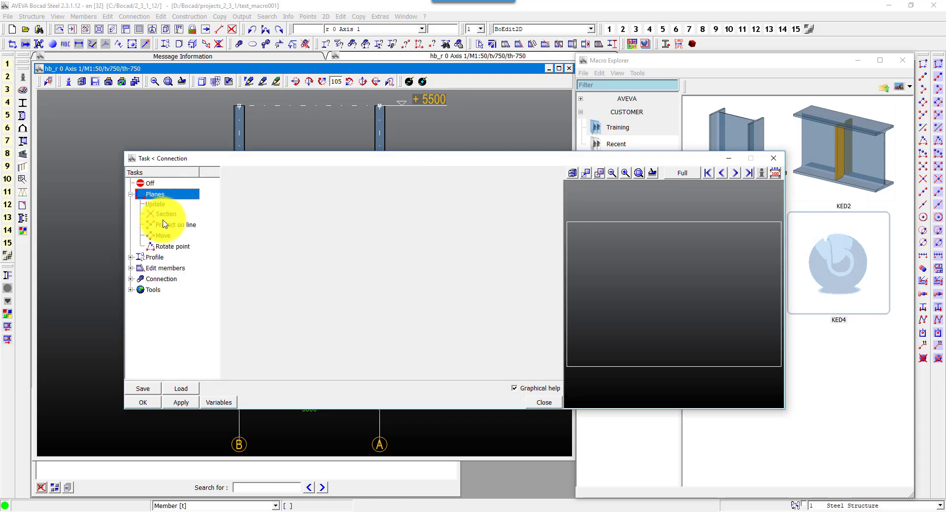
click(177, 225)
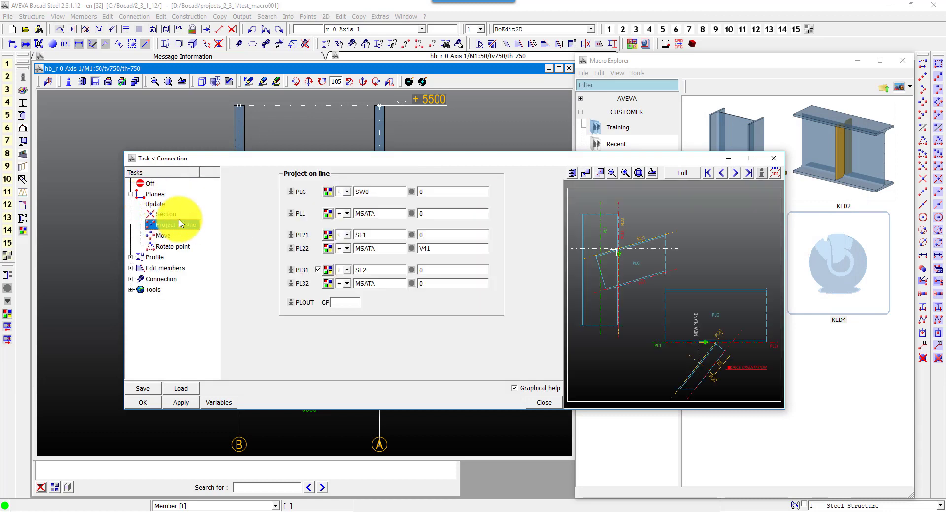
click(368, 235)
text(2)
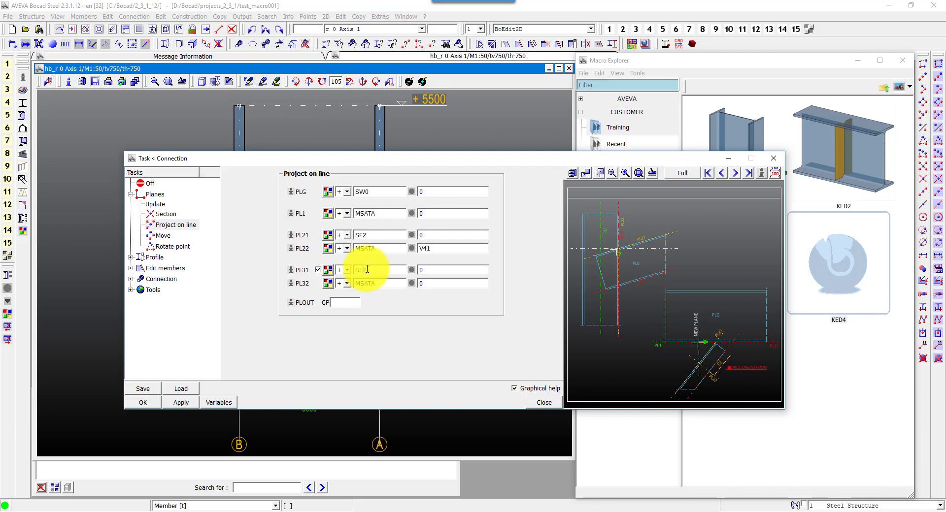
click(152, 403)
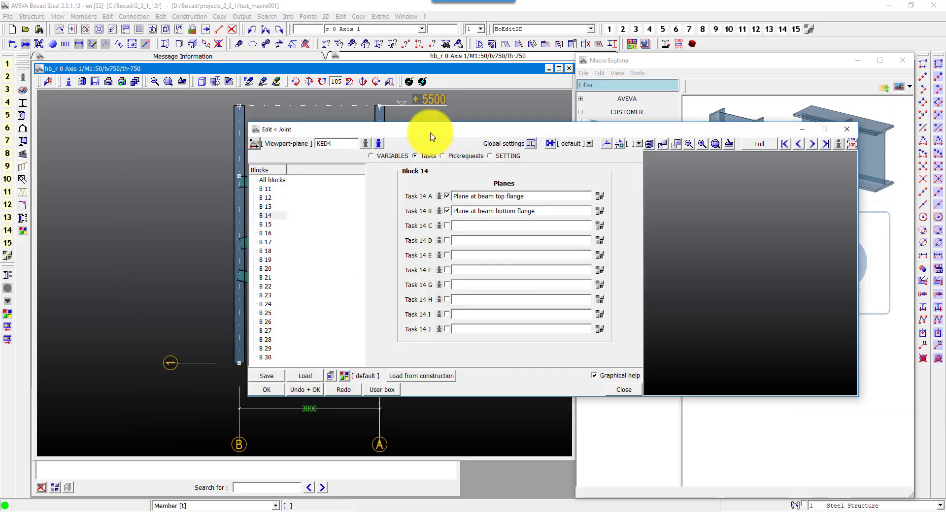
Enable Block 21 in the overview of all task blocks and name it "Stiffeners".
drag(427, 130, 327, 140)
click(182, 191)
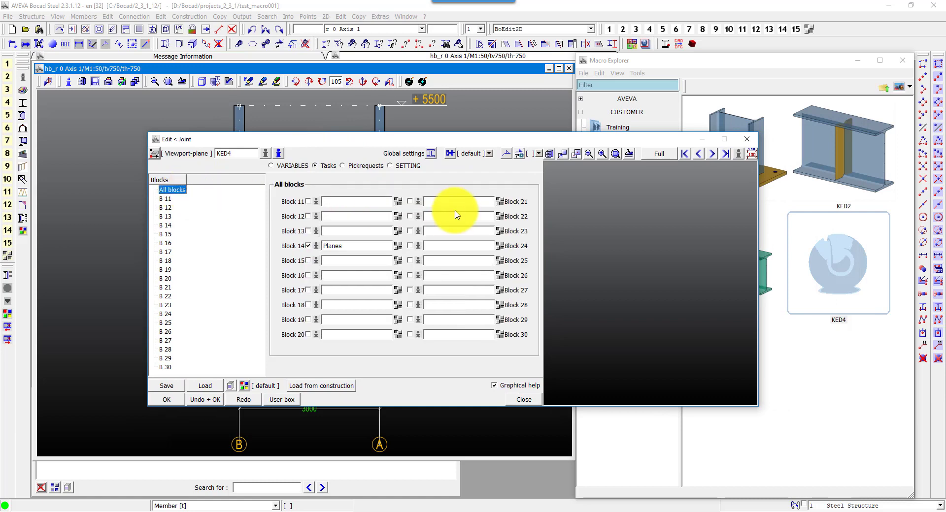
click(410, 201)
click(436, 201)
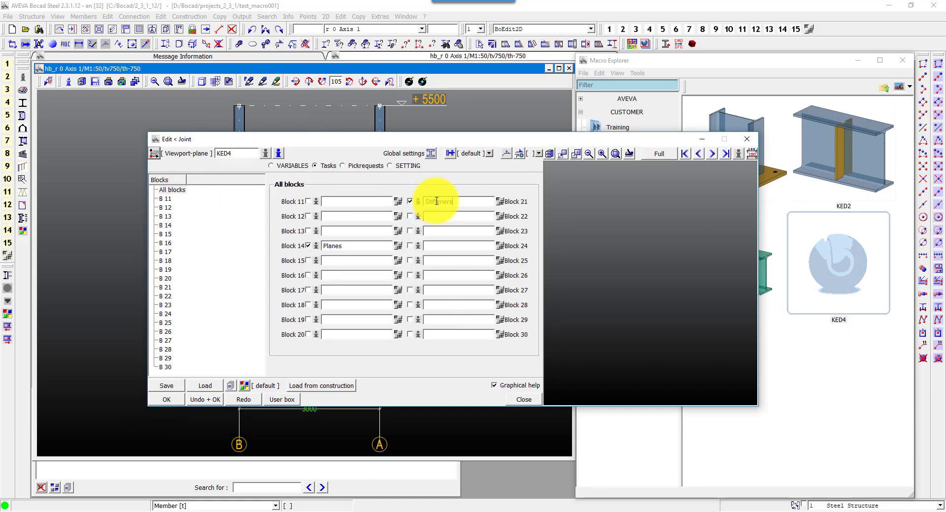
Hide the graphical help, open Block 21, and enable Task 21 A with the name "Stiffener 1 at top flange".
click(494, 385)
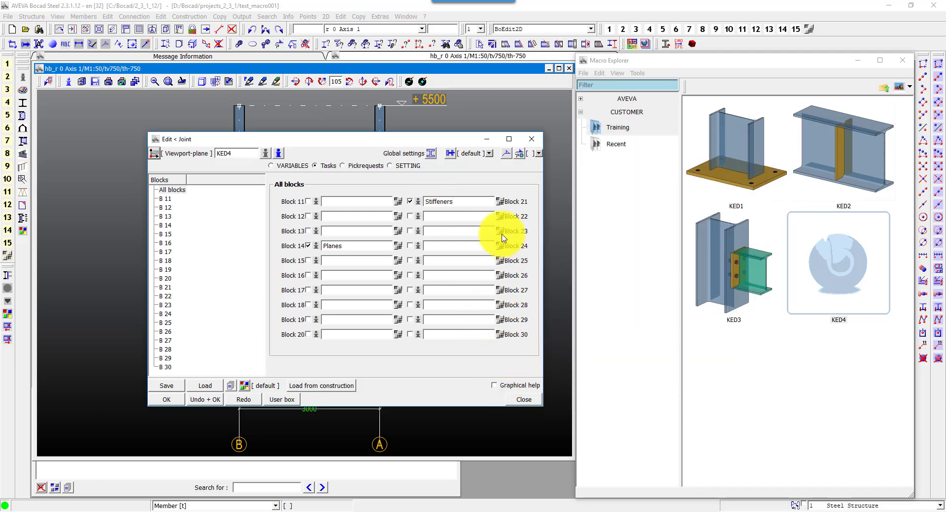
click(500, 201)
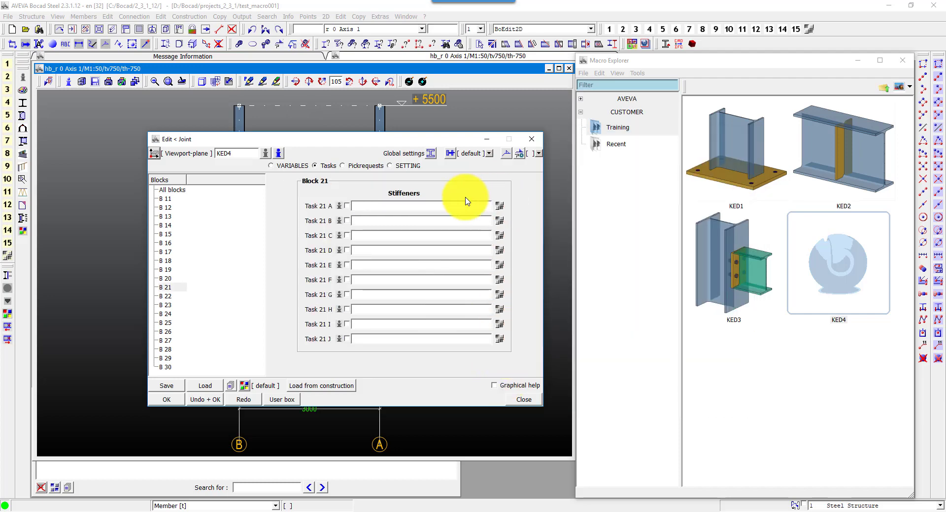
click(361, 206)
text(Stiffener 1 at top flange)
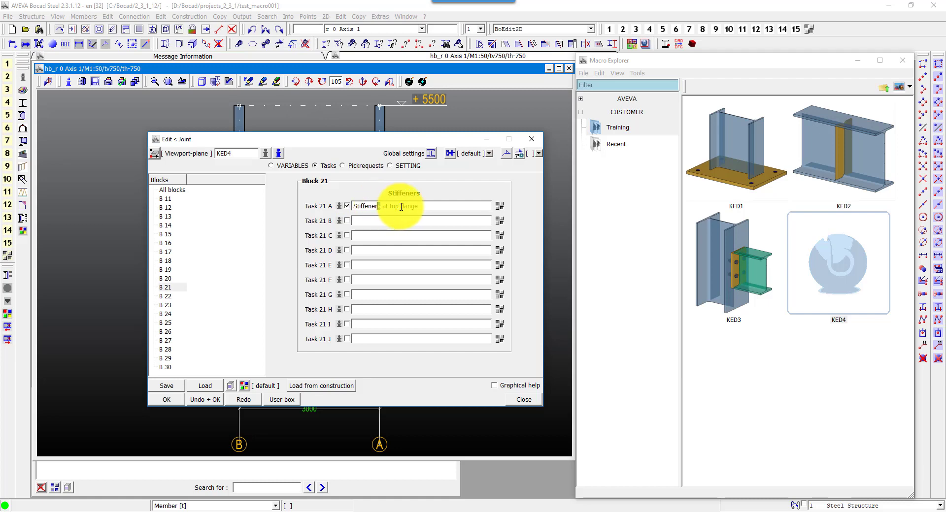
text(1)
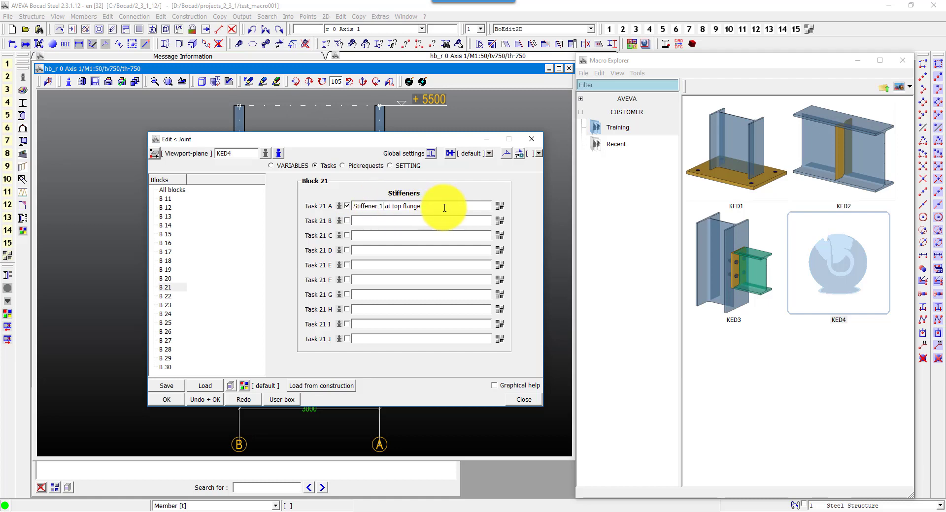
Define Task 21 A as an Outline plate profile task with profile V42 and designation V43.
click(499, 207)
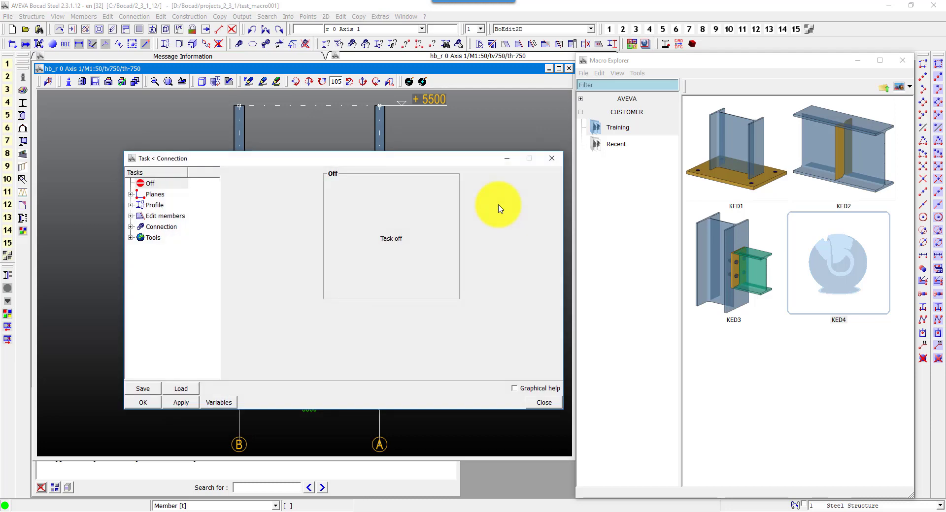
double_click(156, 205)
click(165, 216)
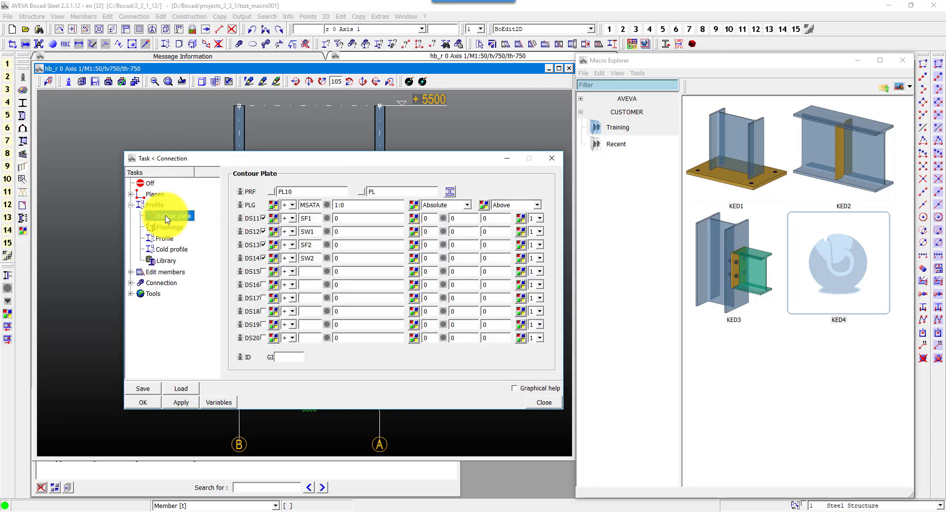
double_click(298, 190)
text(V42)
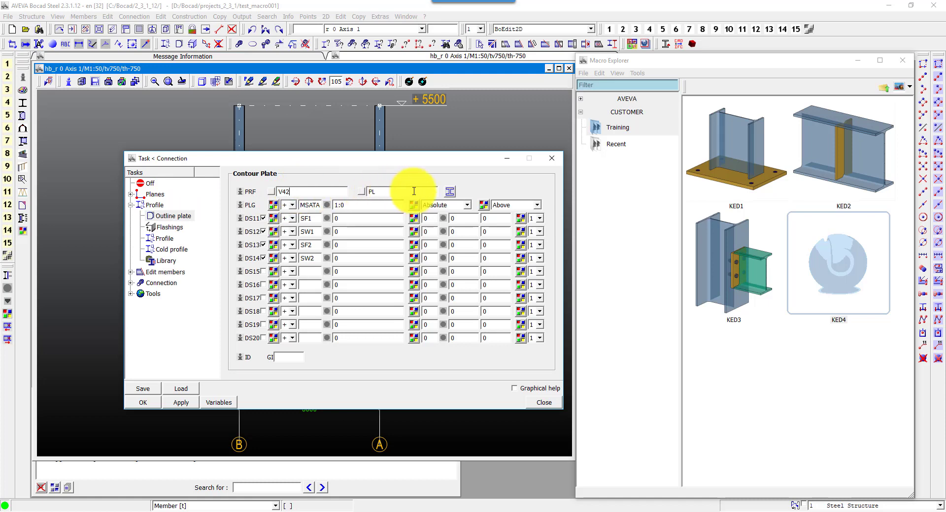
click(415, 191)
text(V43)
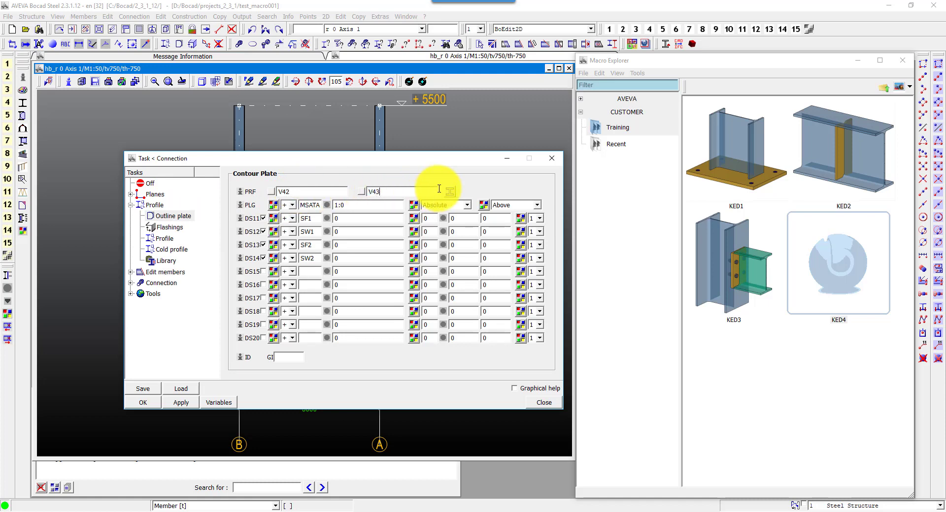
Set the plate's material locally to V44 in its member settings and confirm.
click(449, 192)
click(475, 213)
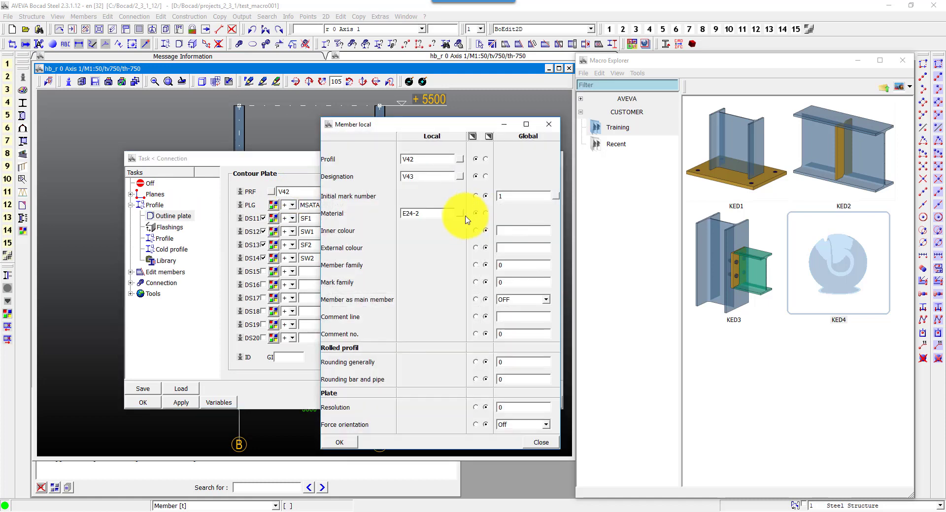
click(438, 215)
text(V)
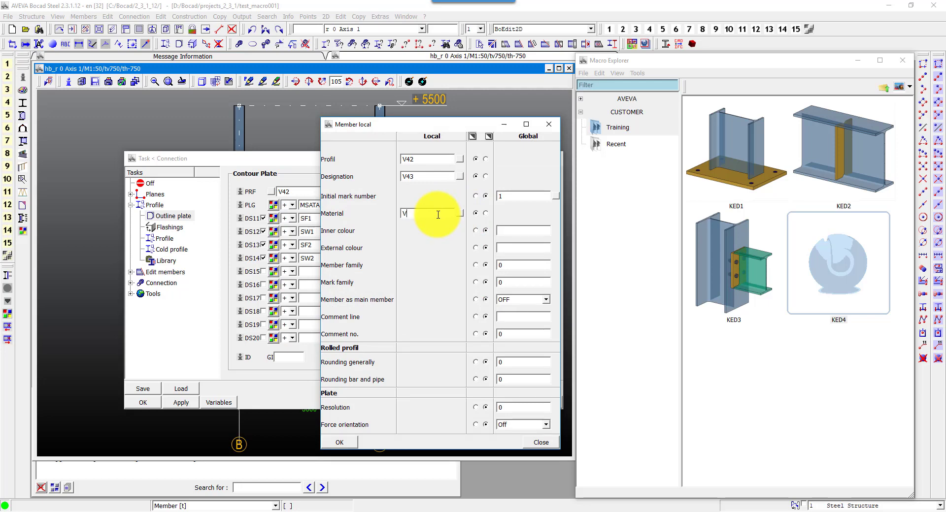
text(44)
click(333, 441)
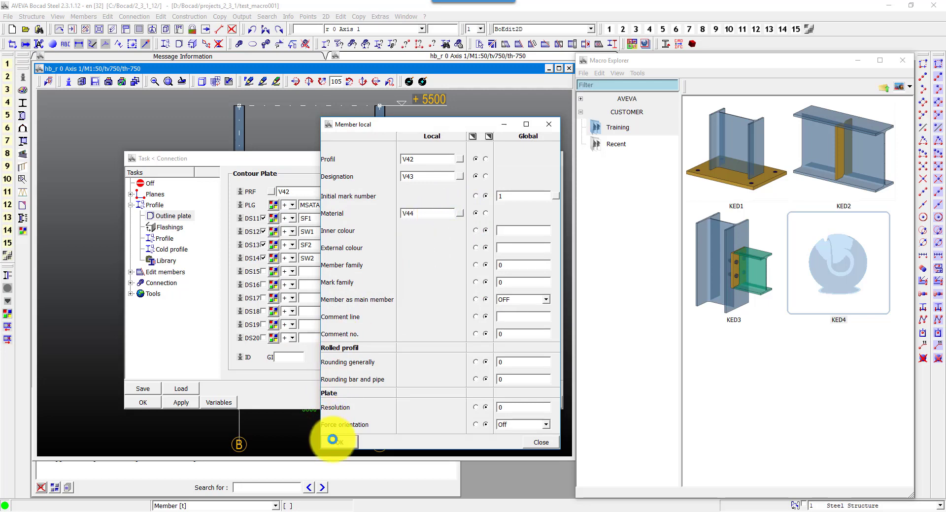
Set the plate's PLG plane to PL14A with offset 0, and DS11 to the master-slave web plane MSW3.
click(306, 209)
text(PL)
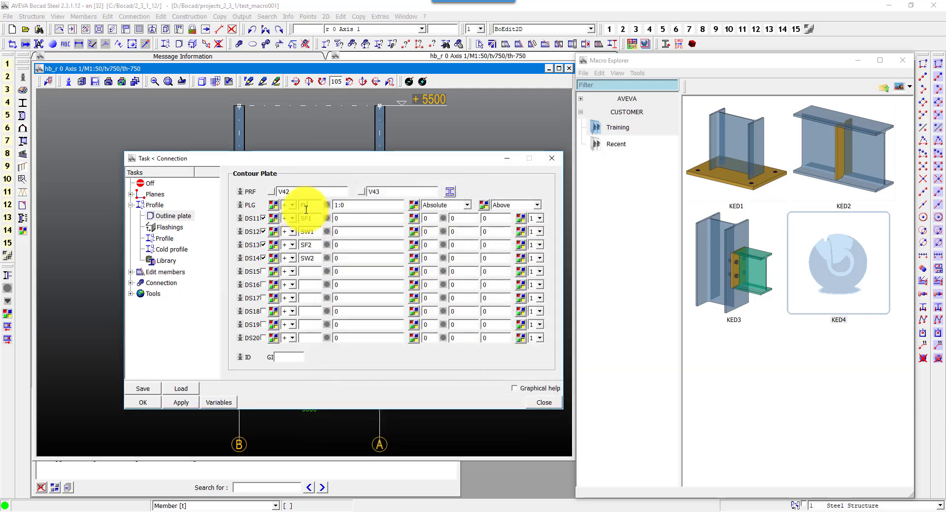
text(14A)
double_click(364, 204)
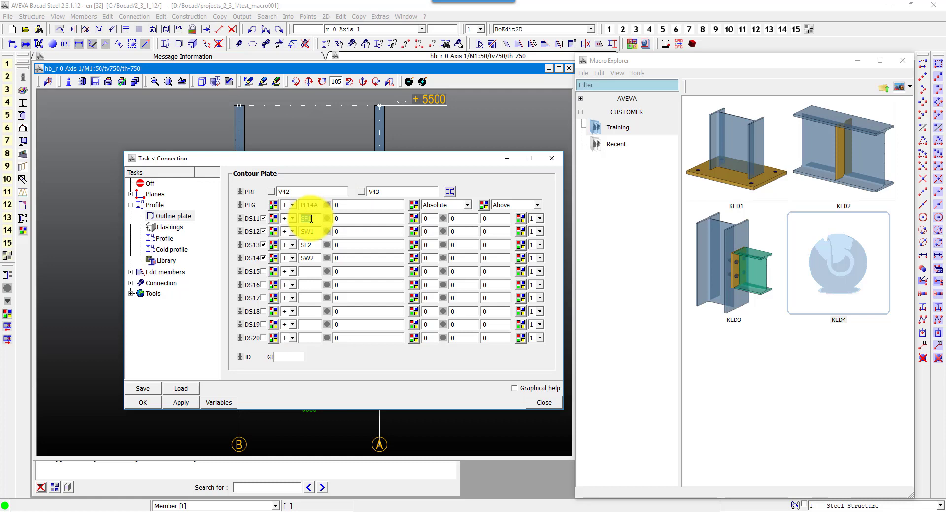
click(273, 218)
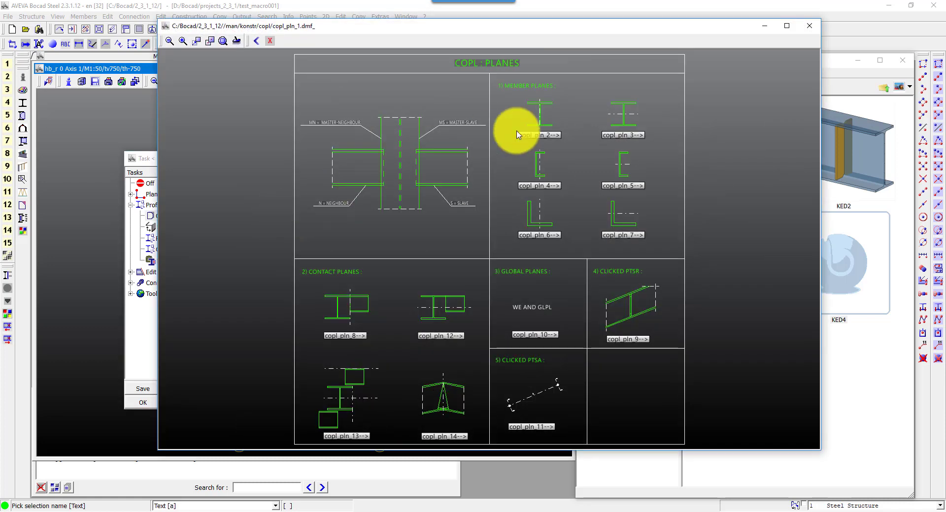
click(548, 135)
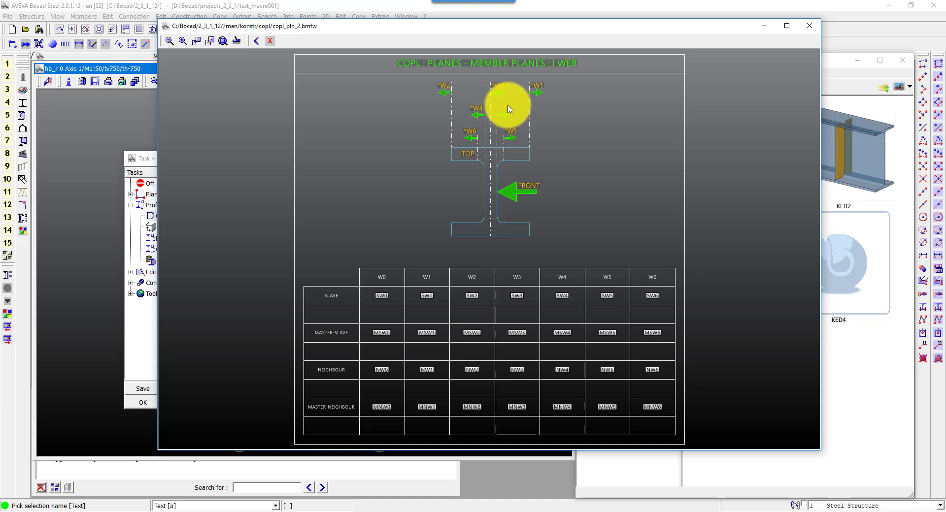
click(517, 333)
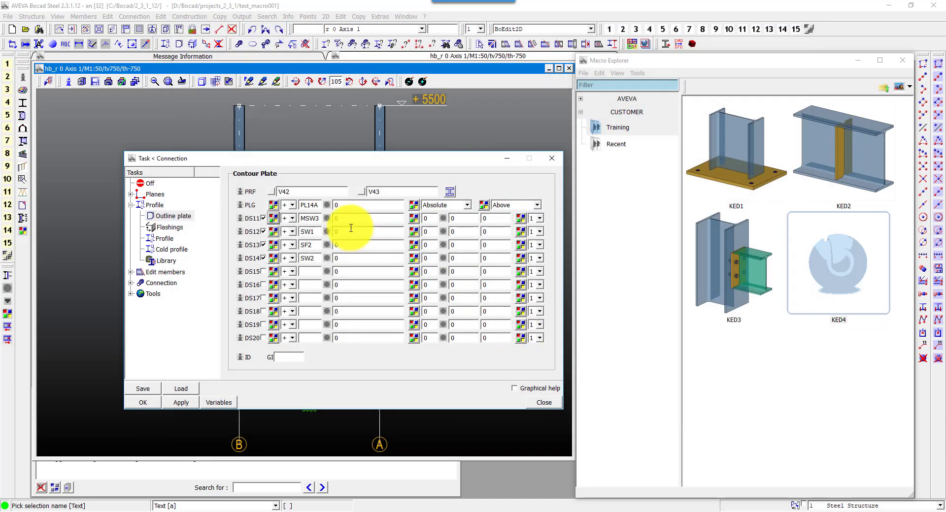
Clear the default plane references of DS12 and DS14, and replace the DS13 reference with MSW3.
key(Delete)
double_click(306, 246)
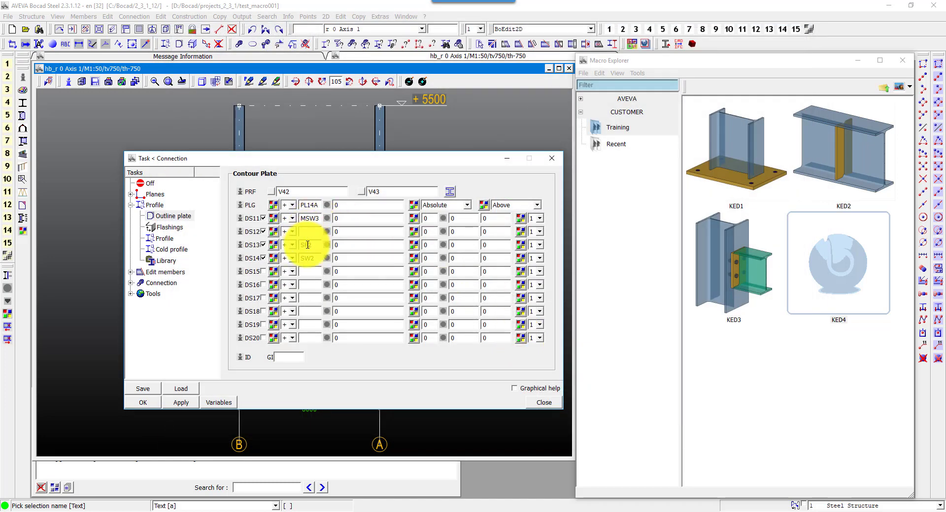
key(Delete)
double_click(308, 259)
key(Delete)
Look up the width variable, set the DS13 offset to V46, and set DS12 to the master-slave flange plane MSF3.
click(219, 403)
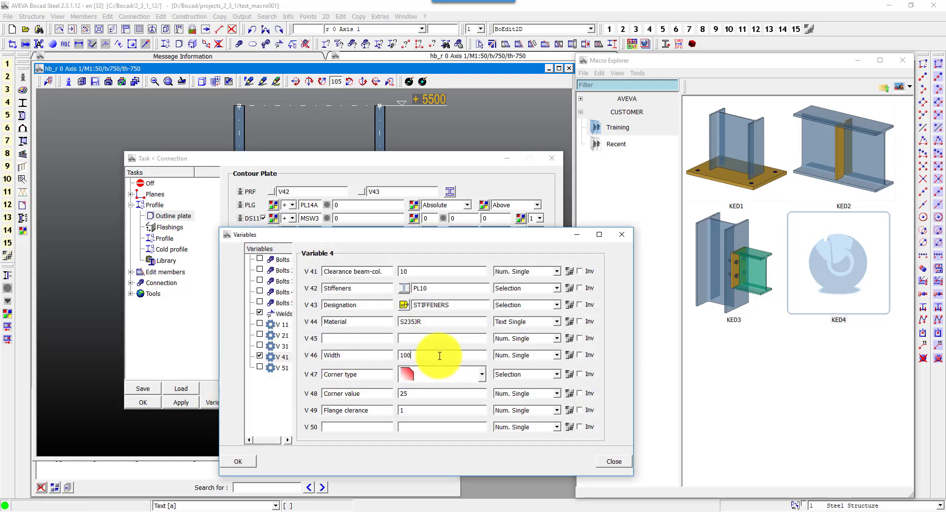
click(248, 462)
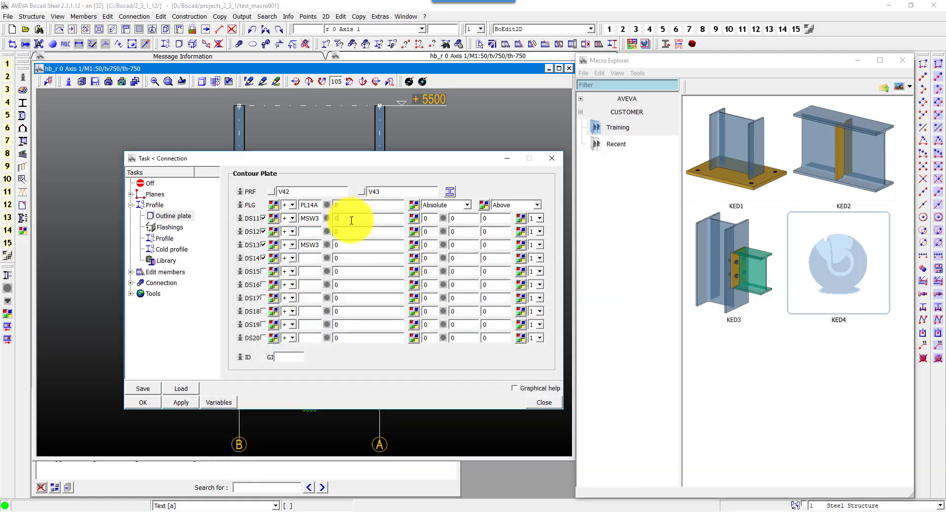
double_click(351, 221)
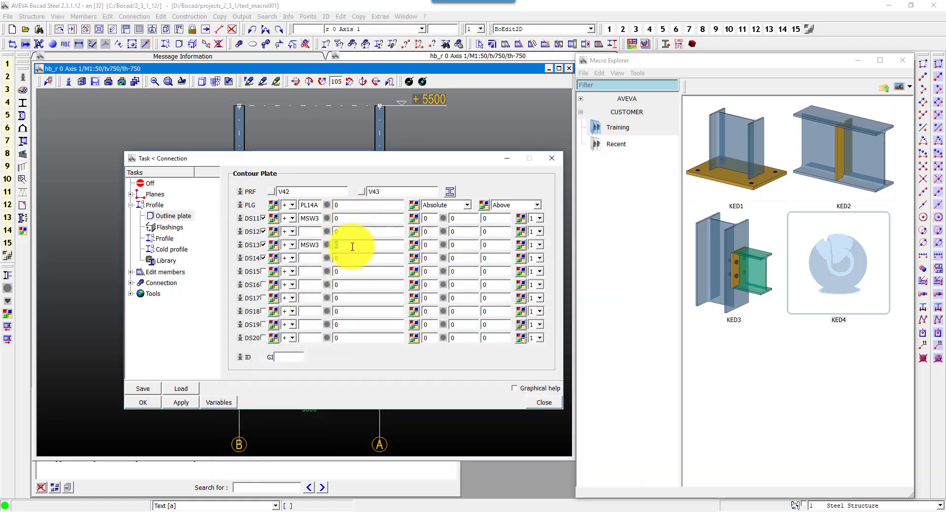
click(272, 232)
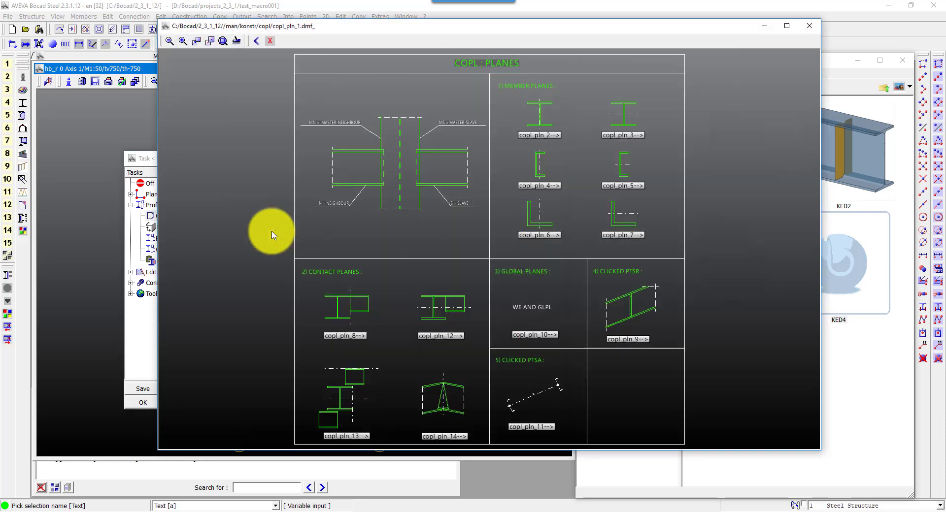
click(617, 136)
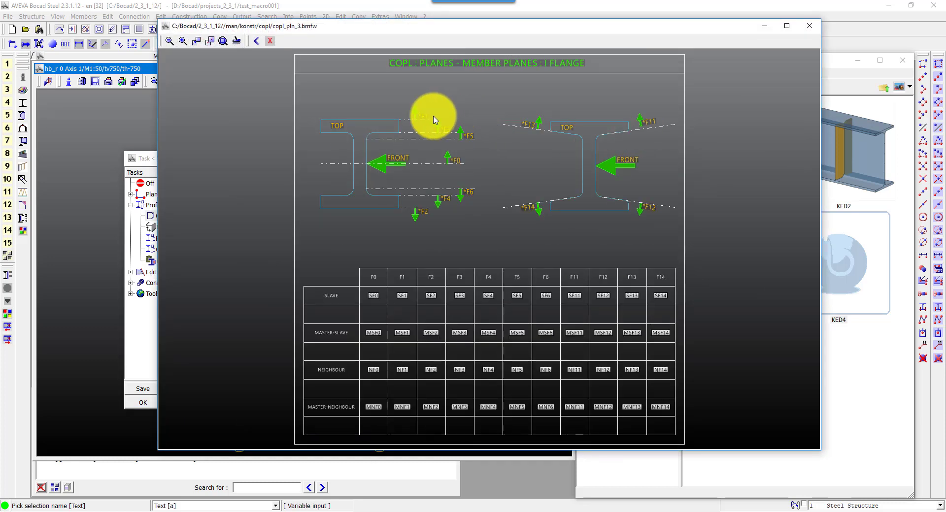
click(459, 333)
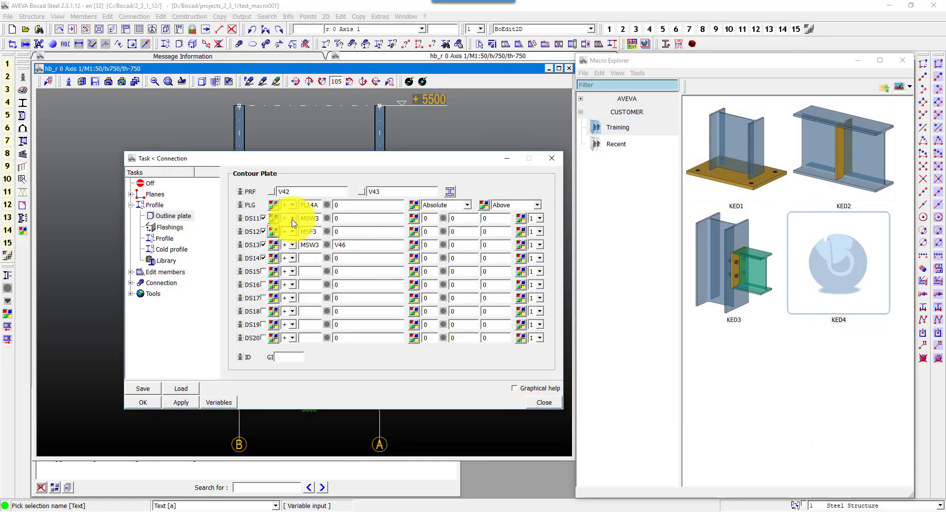
Keep DS11 positive, switch the sign of DS12 to minus, and set the DS12 offset to V49.
click(366, 218)
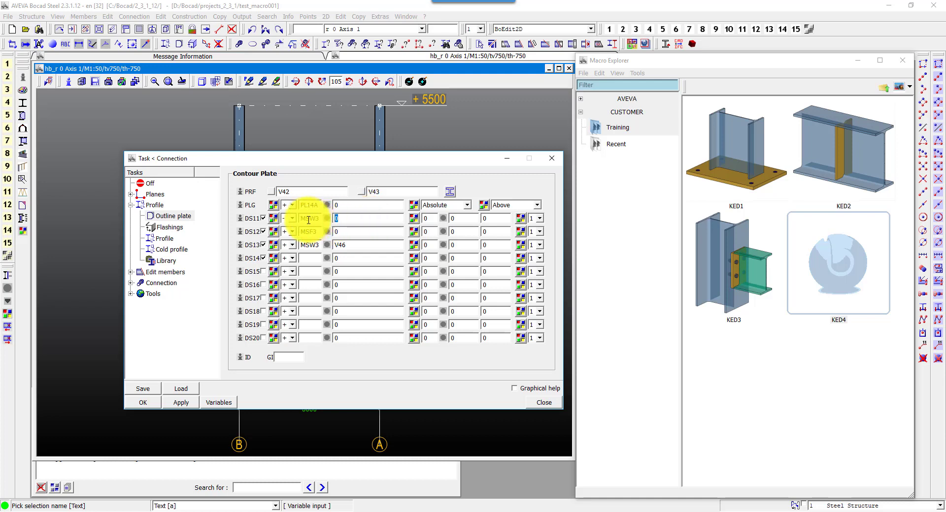
scroll(295, 218, up, 1)
scroll(290, 235, down, 1)
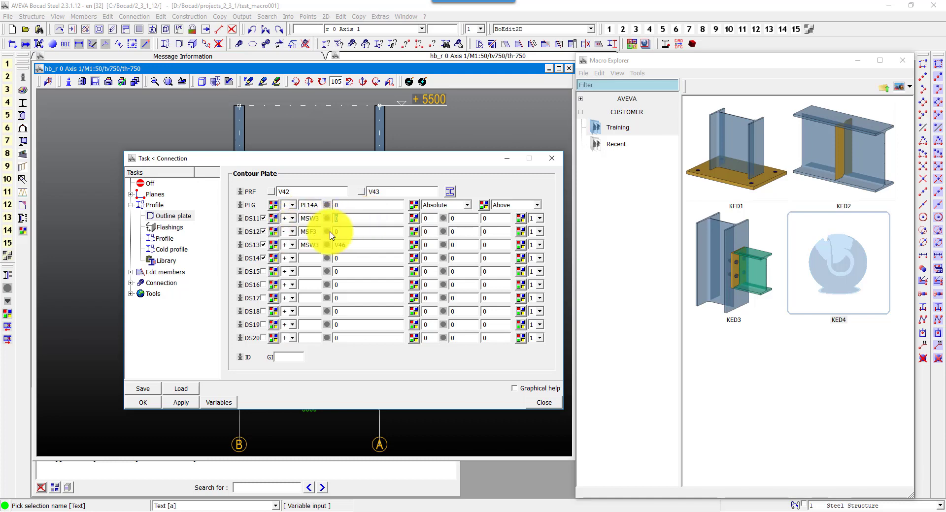
click(340, 232)
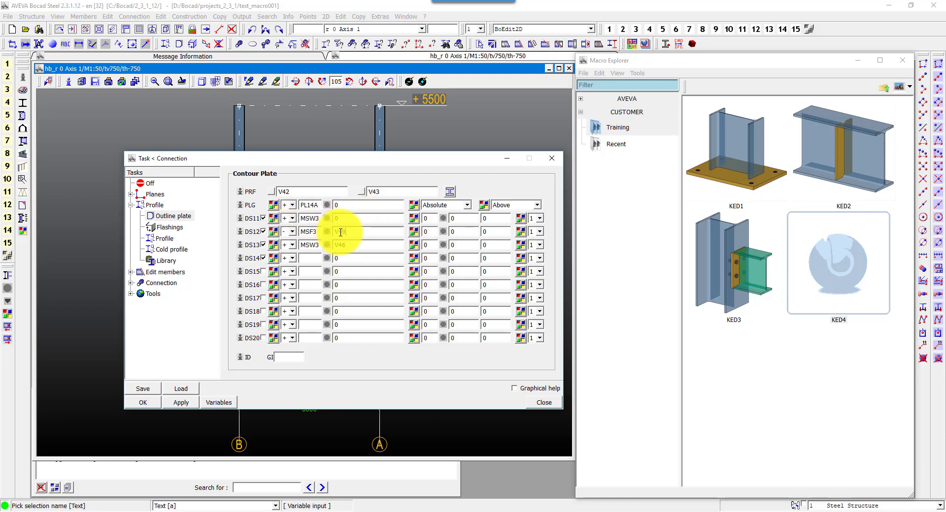
Set DS14 to plane MSF4 with a minus sign and offset V49.
click(347, 258)
text(V49)
scroll(293, 261, down, 1)
click(315, 257)
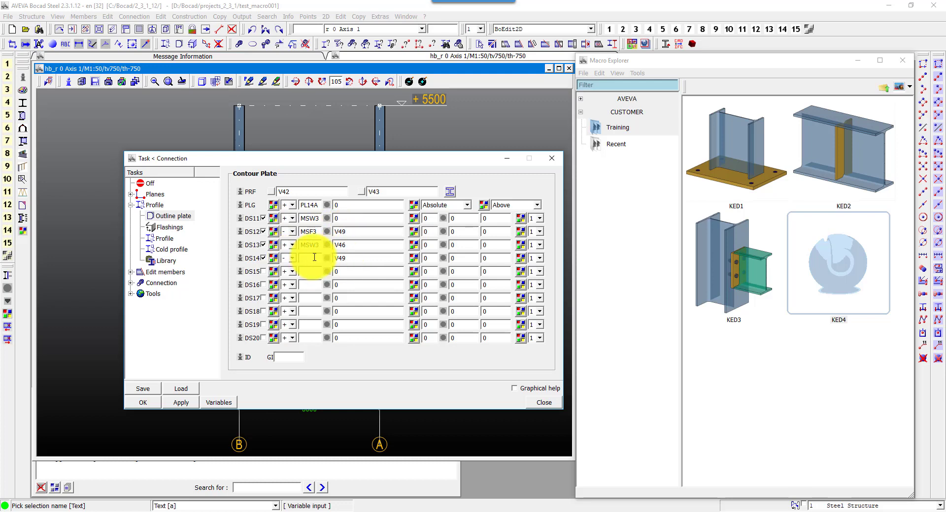
text(MSF4)
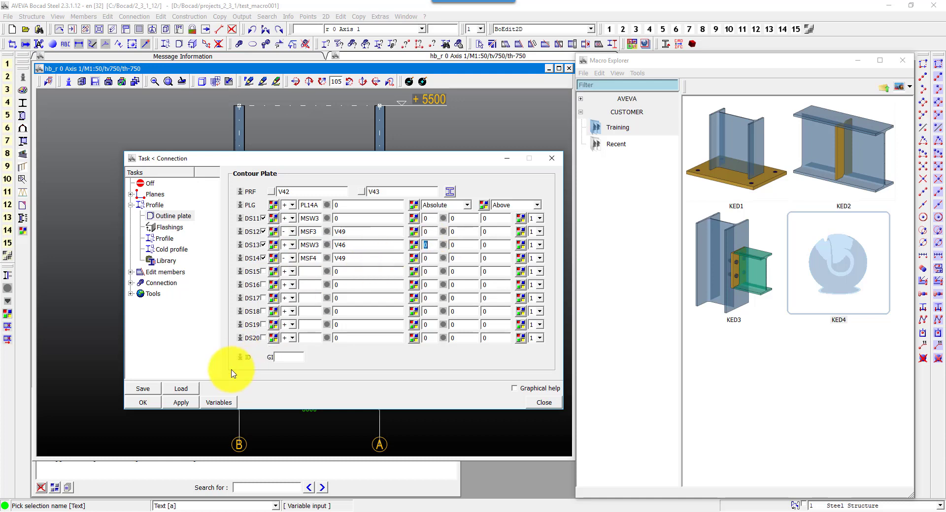
Give DS12 and DS13 corner type V47 with both corner values V48, confirm the task, and return to the overview of all blocks.
click(223, 405)
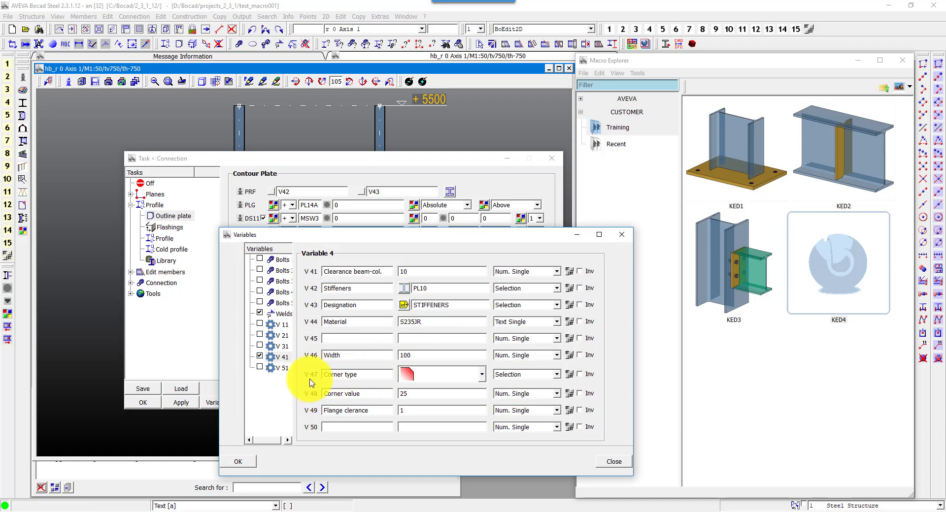
click(241, 461)
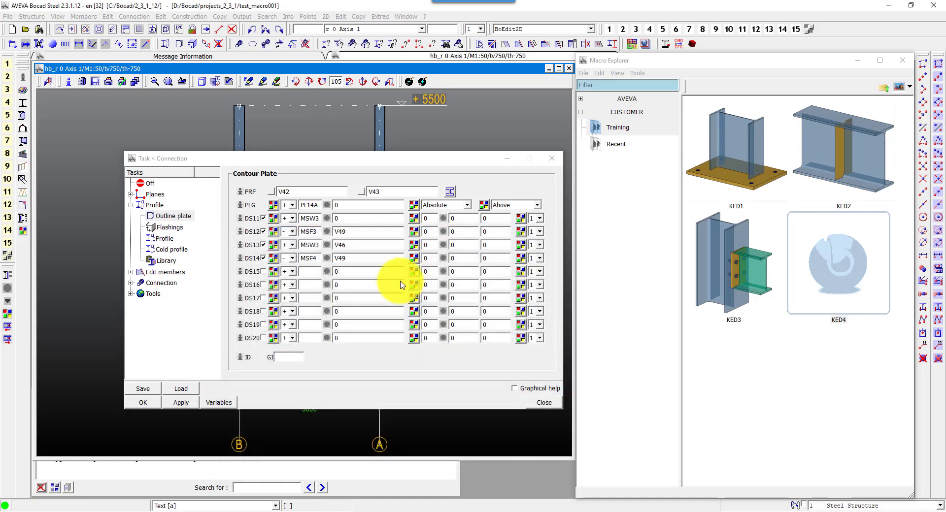
click(429, 231)
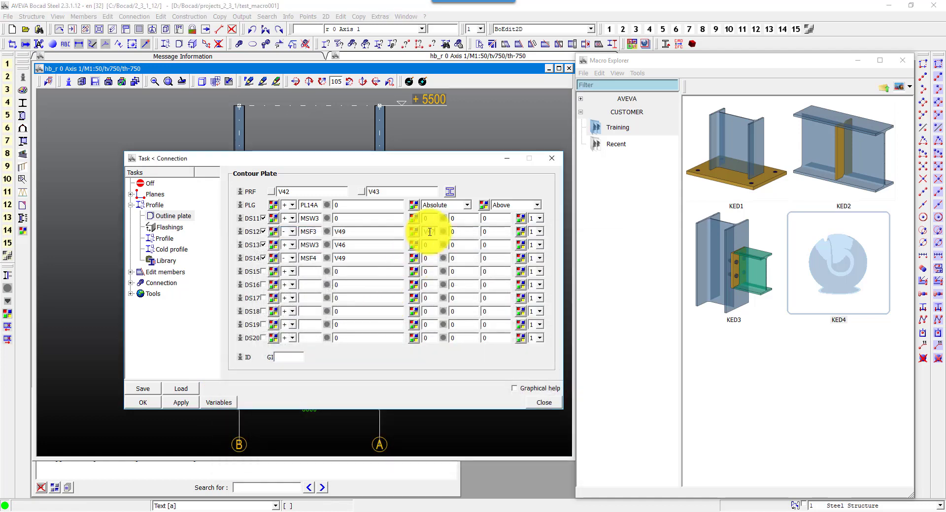
text(V47)
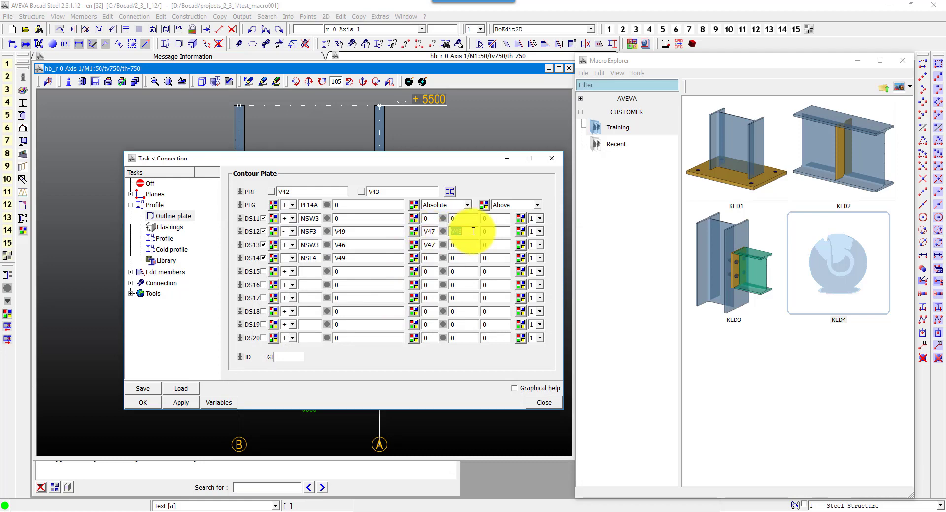
click(474, 246)
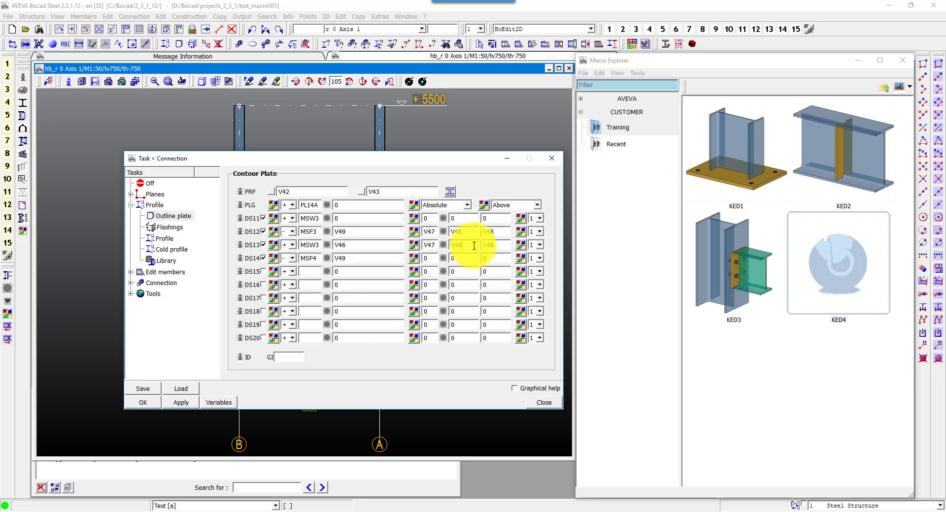
click(144, 403)
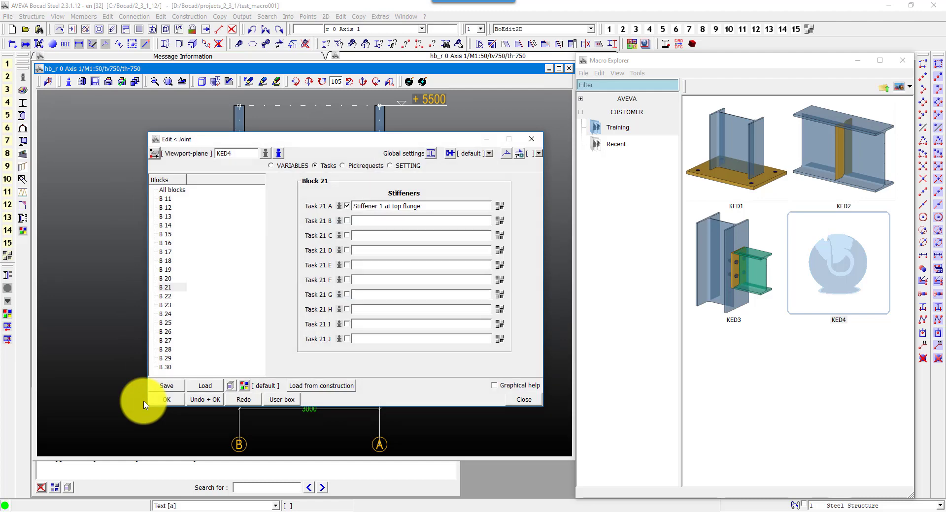
click(180, 190)
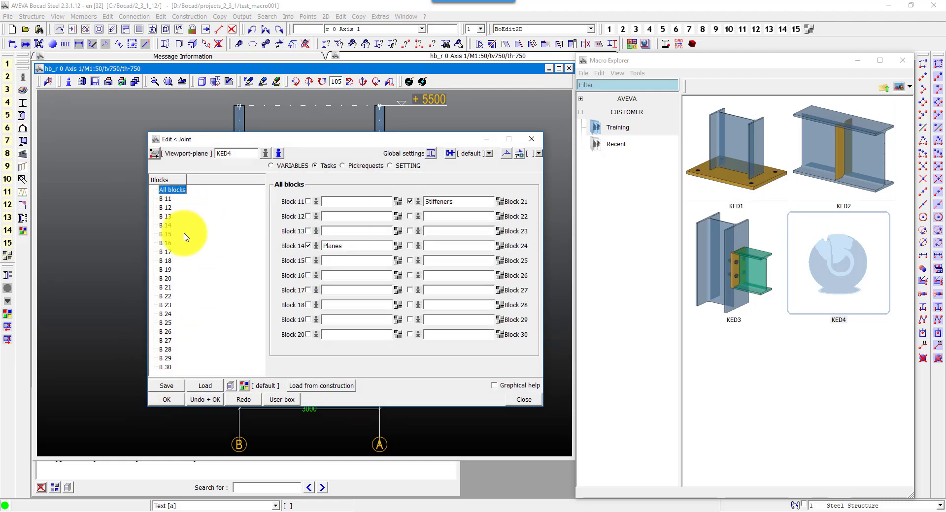
Confirm the KED4 macro and apply it as a test where the +4000 beam meets the column on axis B.
click(170, 399)
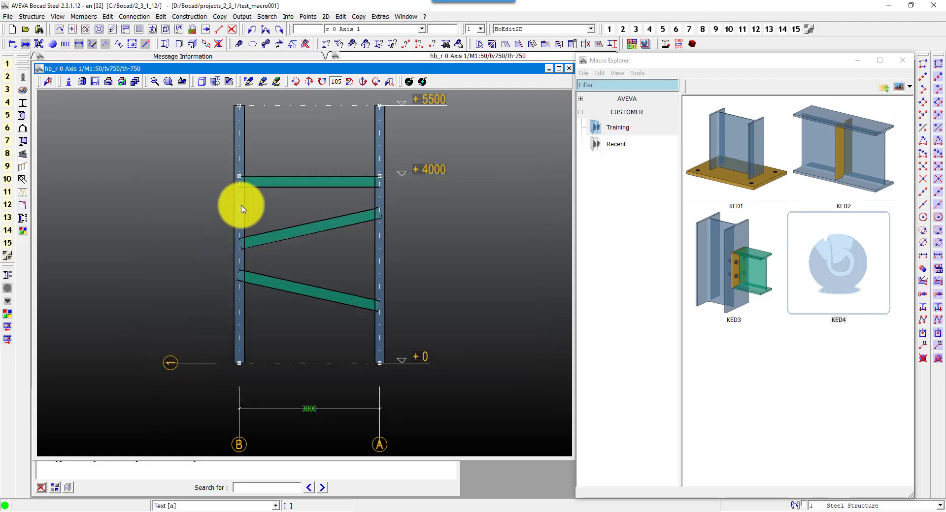
click(243, 180)
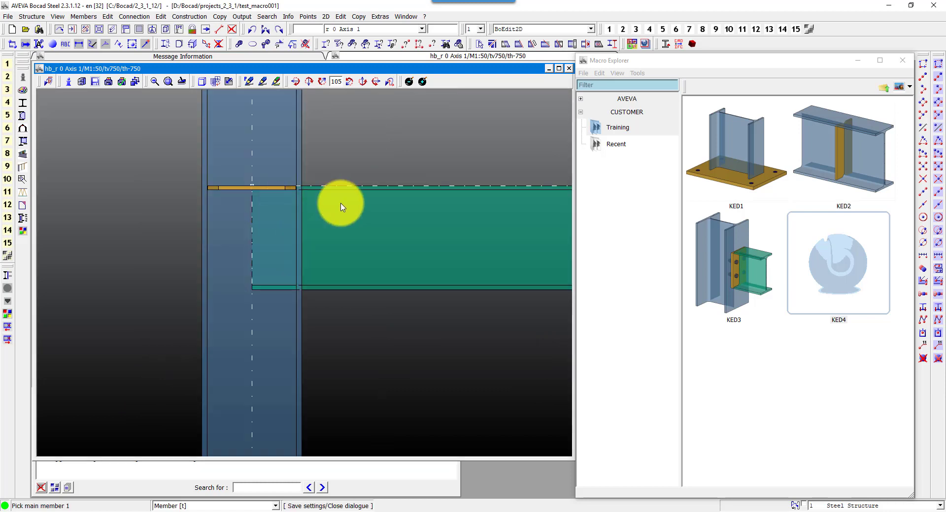
scroll(340, 203, down, 5)
Create a dimetric detail view of the +4000 joint, inspect the stiffener's corners, and close the view without saving.
click(98, 29)
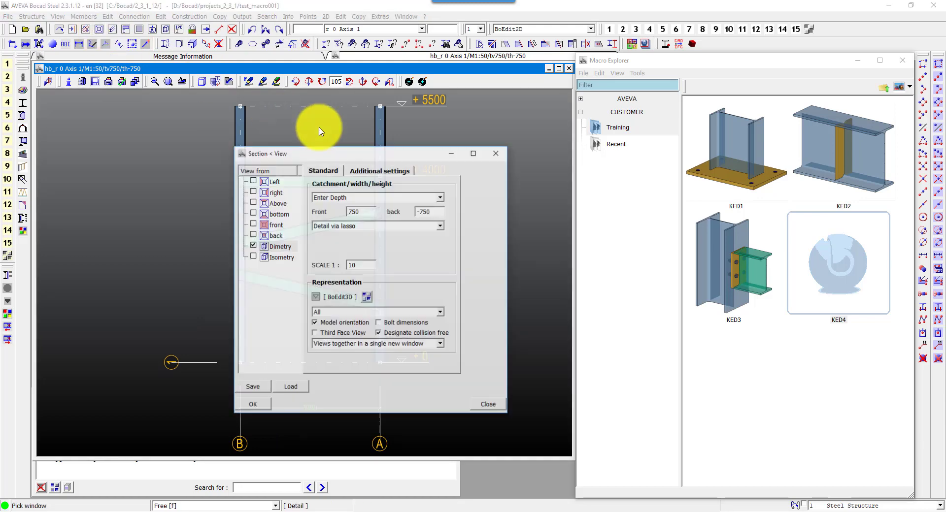
click(252, 403)
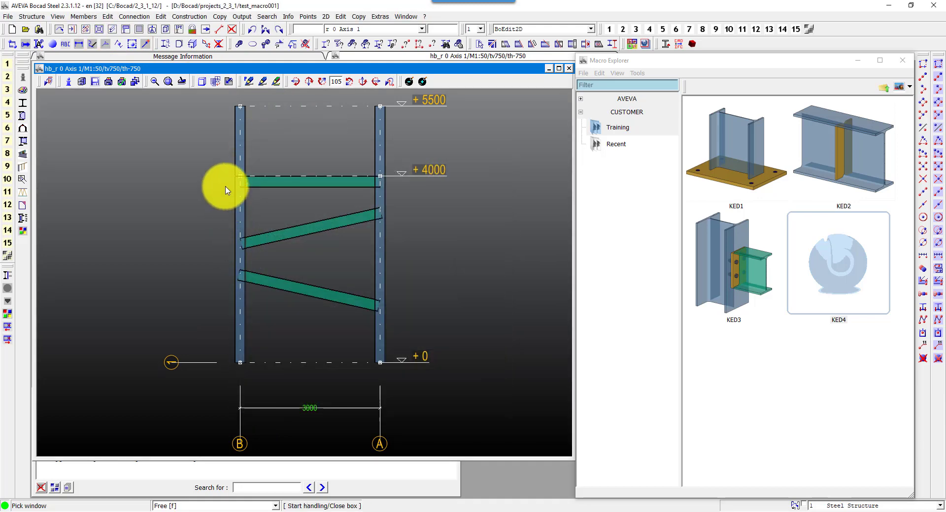
drag(225, 161, 263, 206)
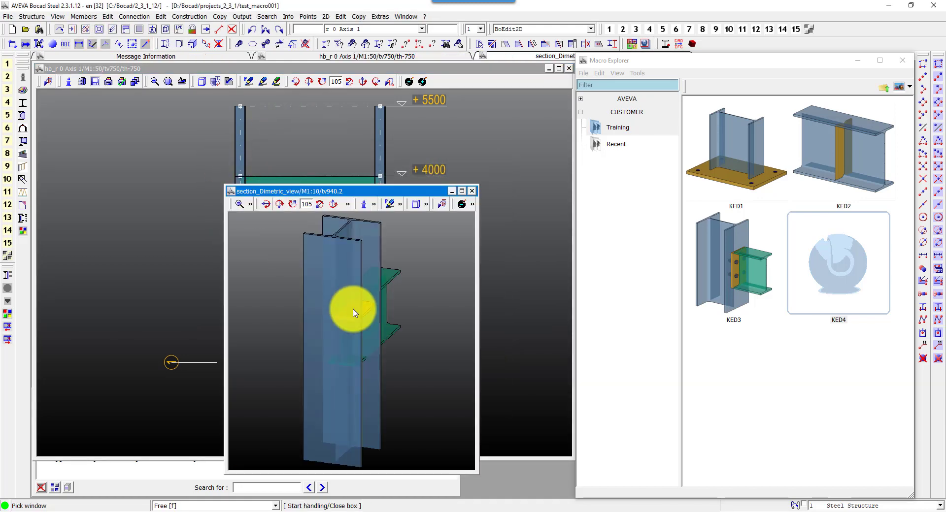
middle_drag(337, 289, 384, 334)
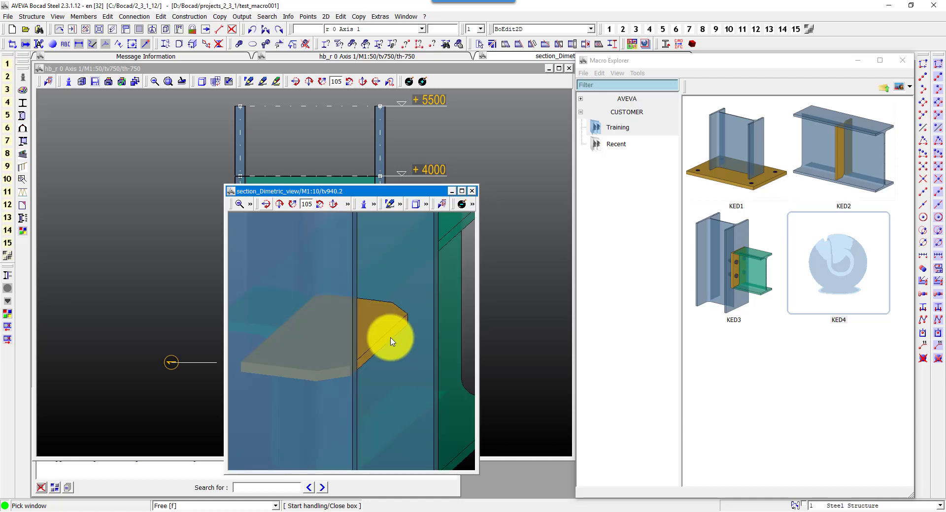
middle_click(392, 338)
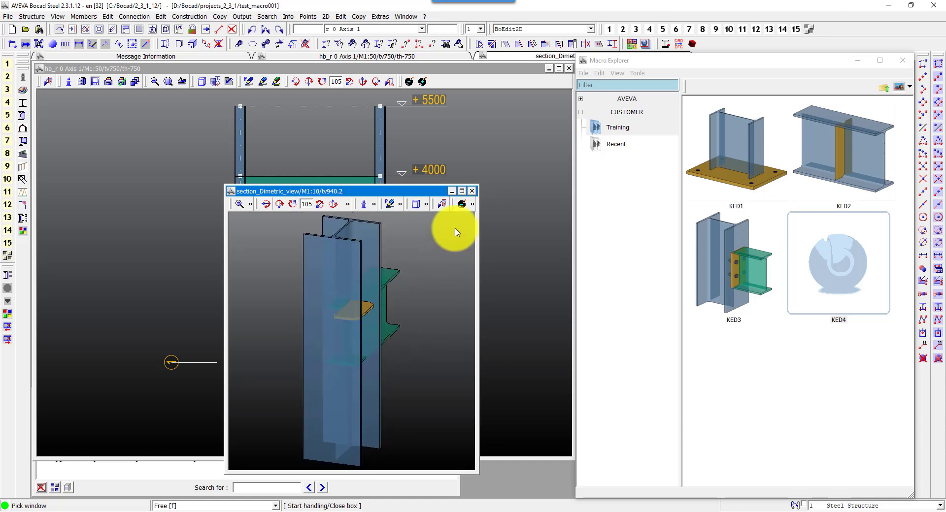
click(472, 195)
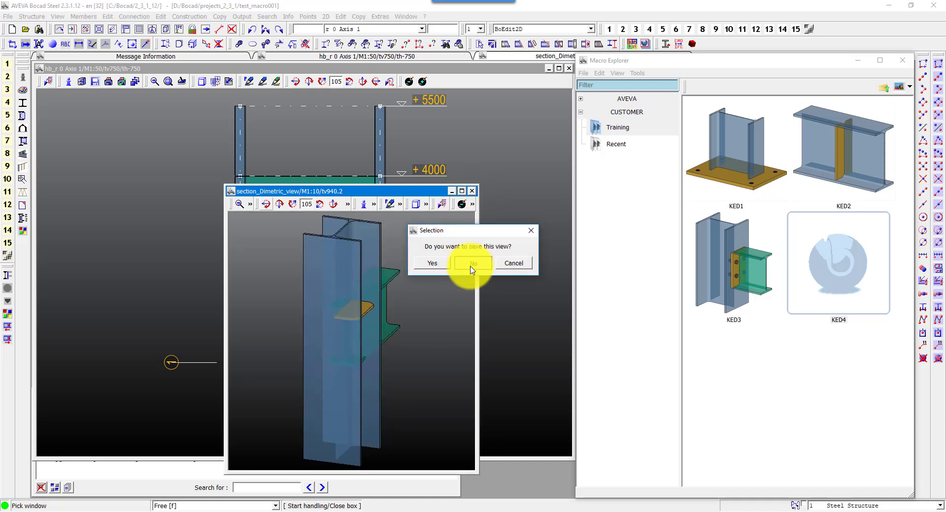
click(464, 263)
Undo the applied KED4 joint and reopen the macro's settings for editing.
click(8, 287)
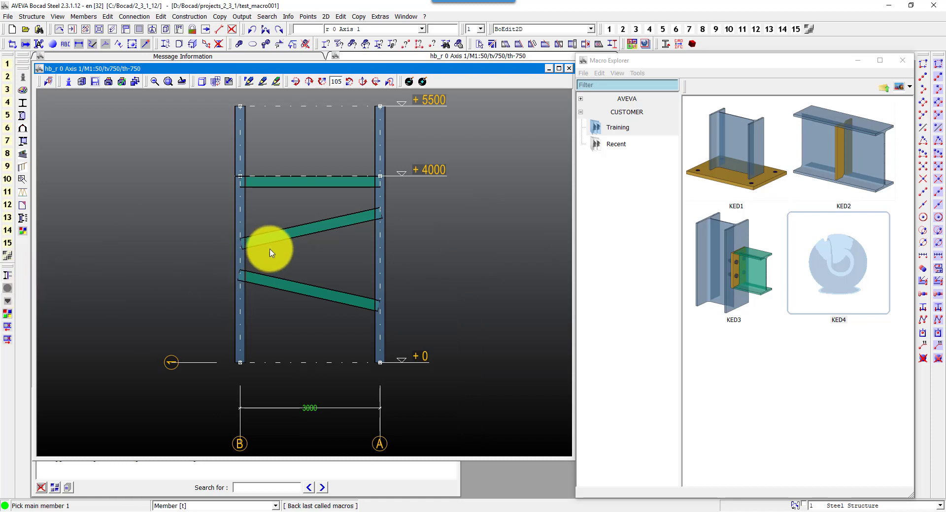
click(250, 29)
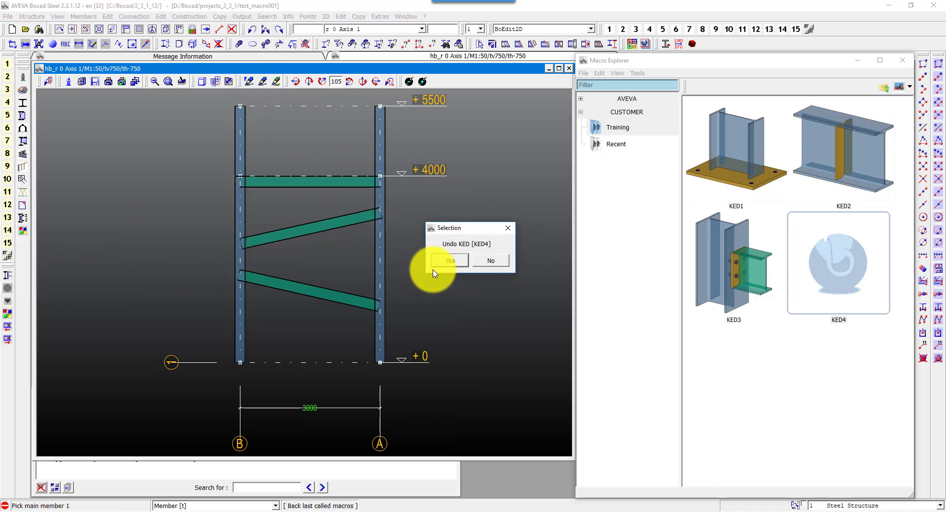
click(458, 263)
click(249, 266)
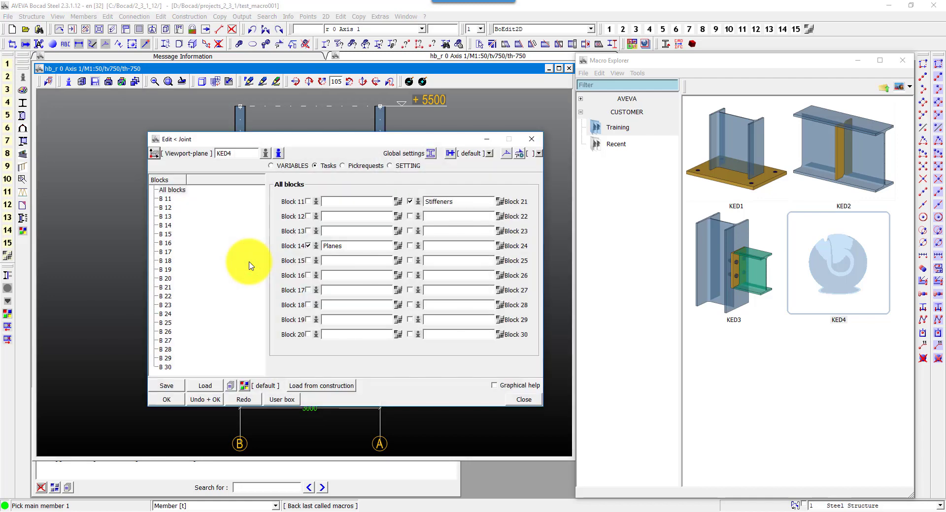
In the task Stiffener 1 at top flange, move corner type V47 from DS12 to DS11 and also assign it to DS14.
click(500, 202)
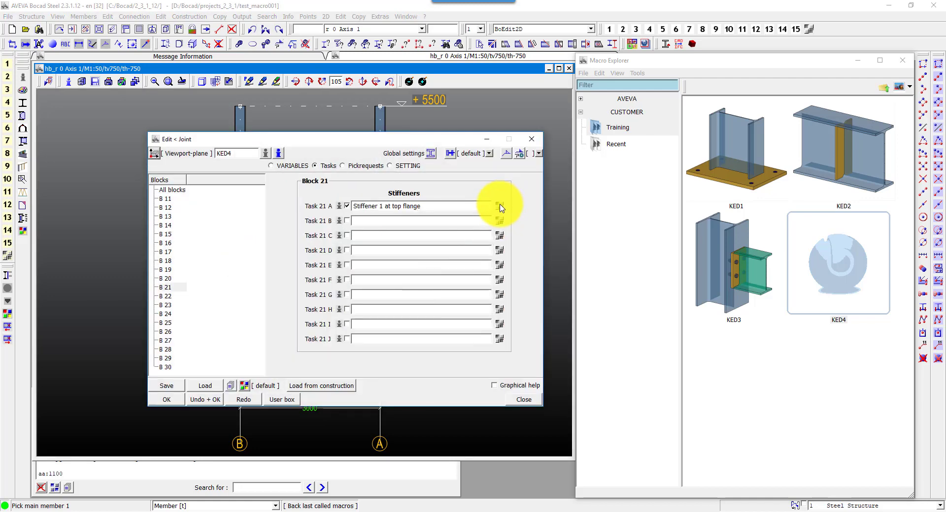
click(499, 210)
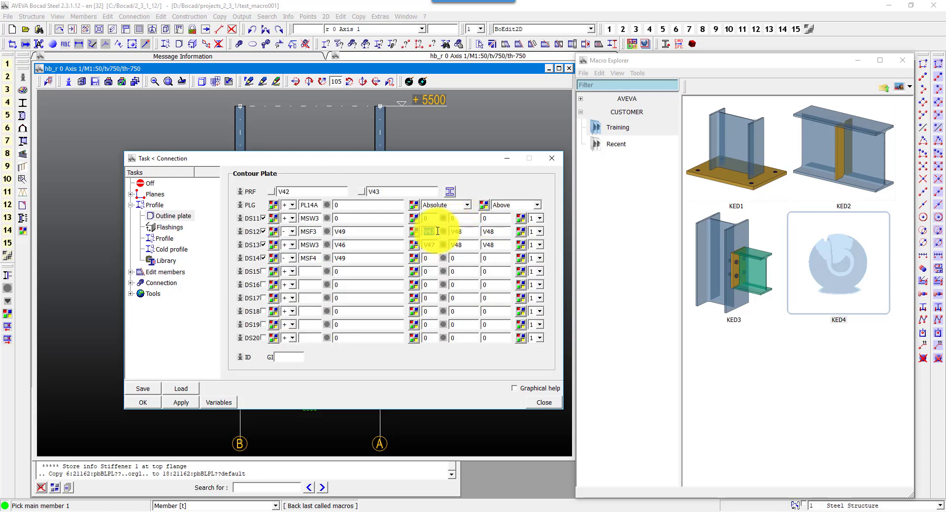
key(ctrl+x)
double_click(431, 219)
key(ctrl+v)
double_click(429, 258)
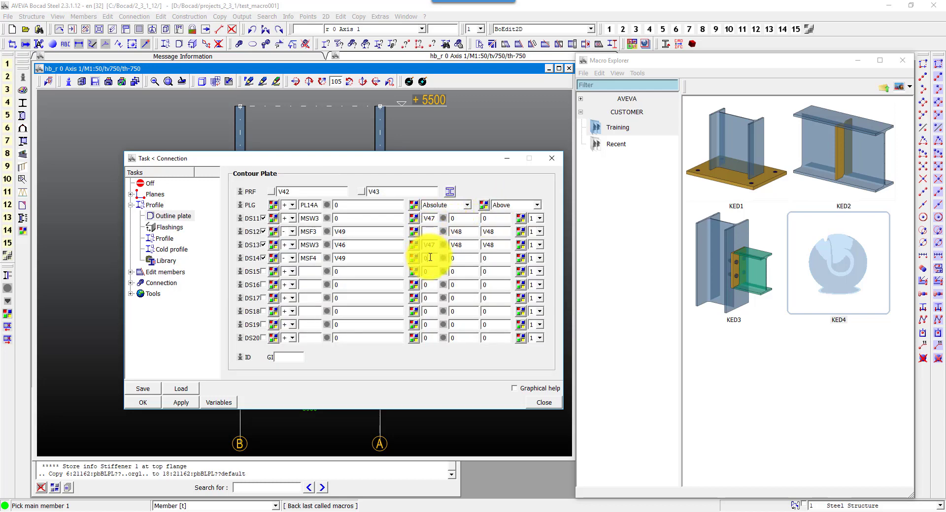
key(ctrl+v)
Set both corner values of DS11 and DS14 to V48, taking the first V48 out of DS12.
double_click(456, 232)
key(ctrl+x)
click(462, 219)
key(ctrl+v)
click(500, 218)
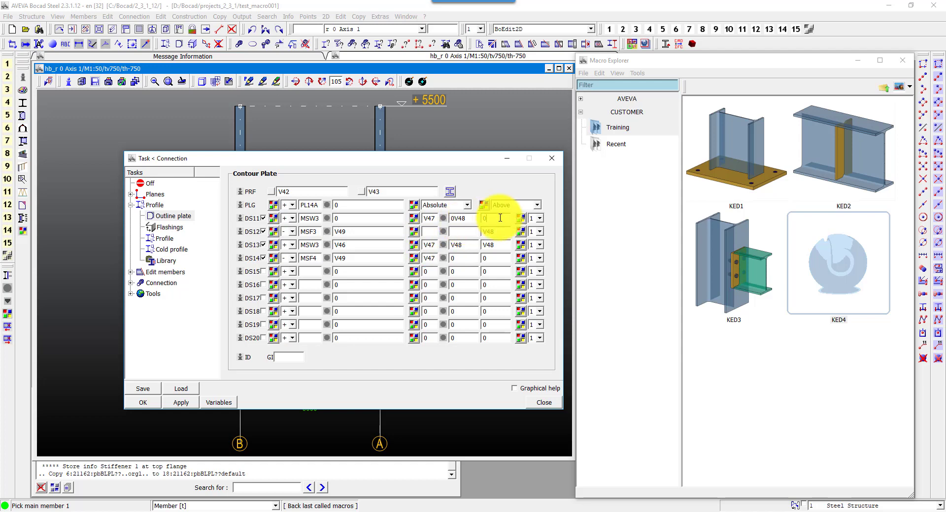
key(ctrl+v)
double_click(455, 218)
key(ctrl+v)
double_click(471, 257)
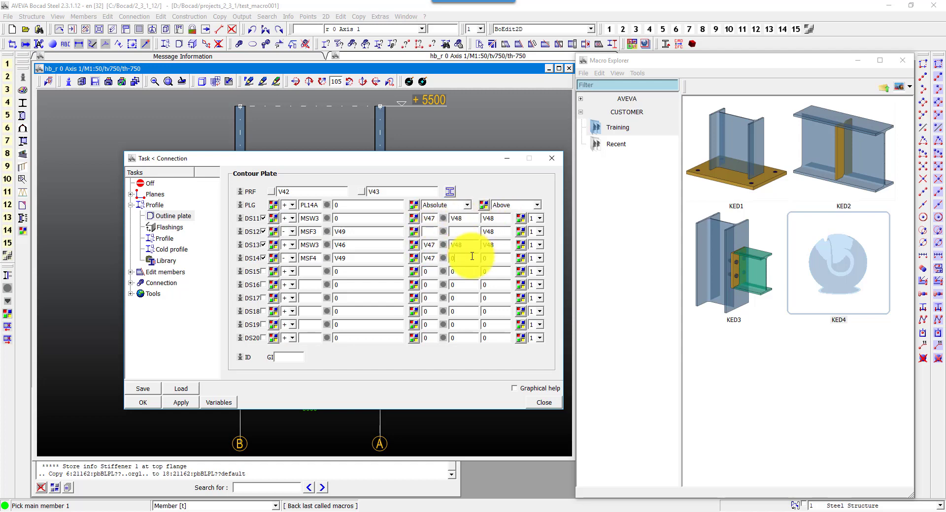
key(ctrl+v)
double_click(496, 261)
key(ctrl+v)
Reset the corner type and both corner values of DS12 and DS13 to 0, and confirm the task.
double_click(500, 248)
text(0)
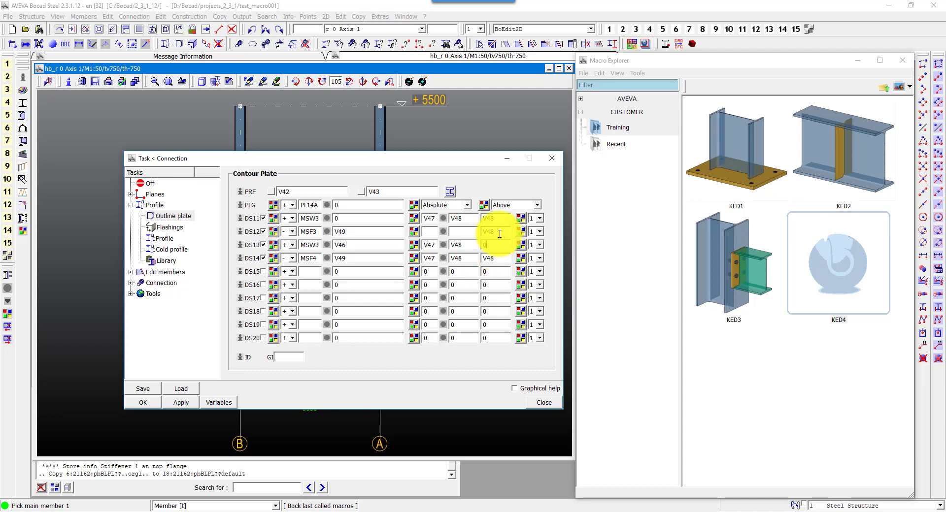
text(0)
click(462, 234)
text(0)
double_click(460, 246)
text(0)
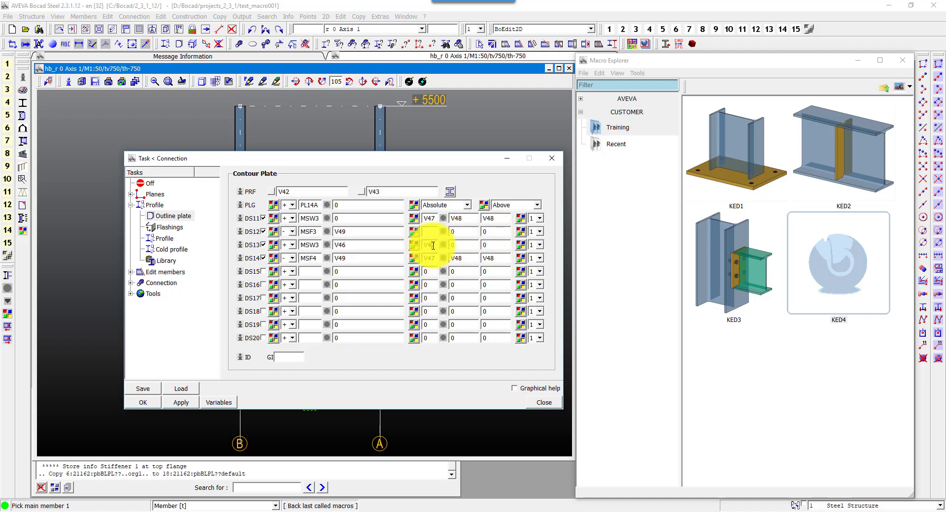
double_click(430, 245)
text(0)
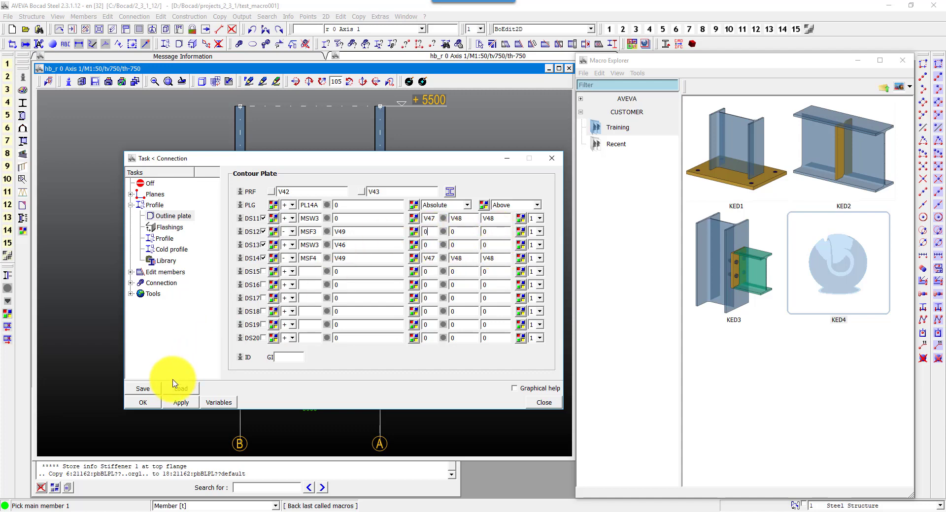
click(143, 403)
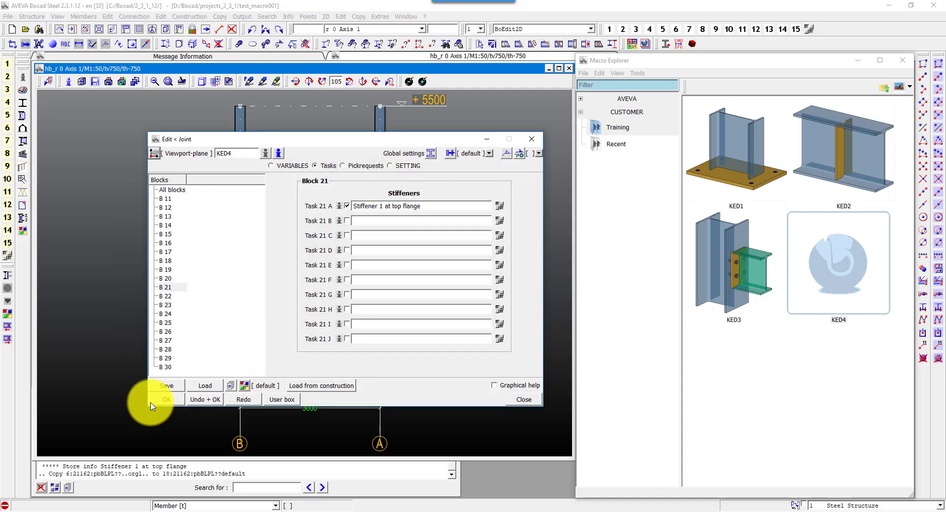
Activate Task 21 B and name it Stiffener 2 at top flange, based on the name of Task 21 A.
click(347, 221)
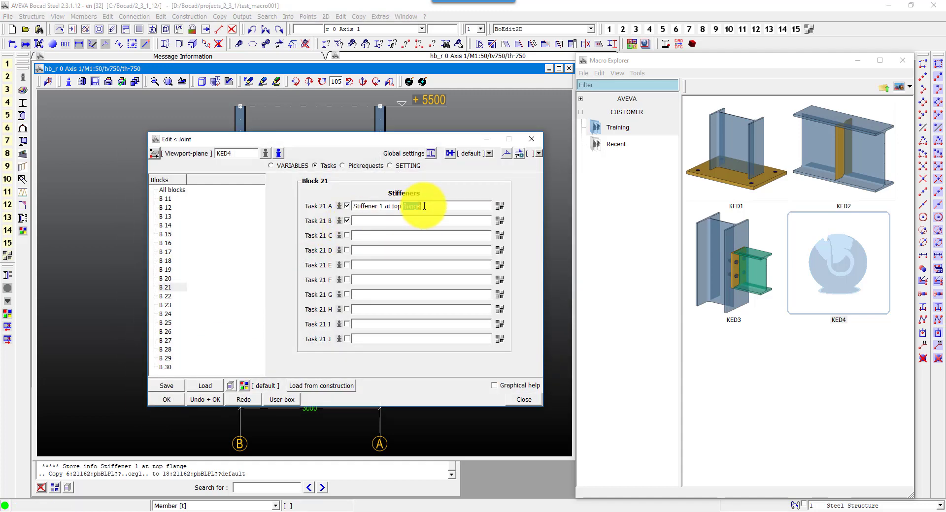
triple_click(424, 206)
key(ctrl+c)
click(384, 222)
key(ctrl+v)
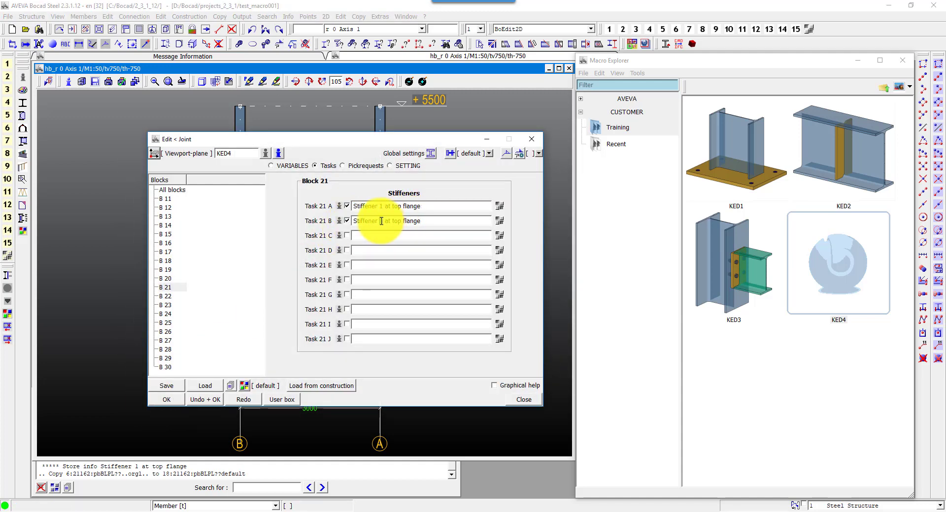
Define Task 21 B as an outline plate with DS11 and DS13 on plane MSW4, and confirm it.
click(499, 220)
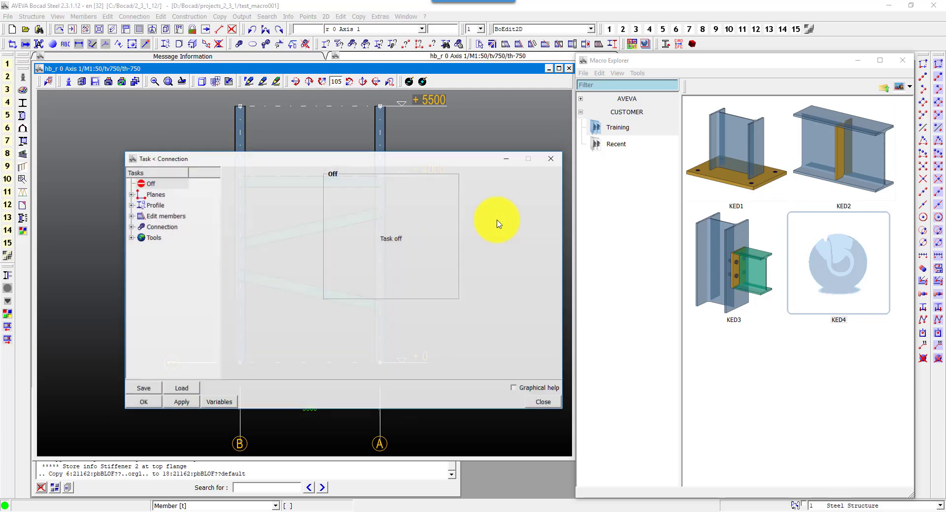
double_click(166, 206)
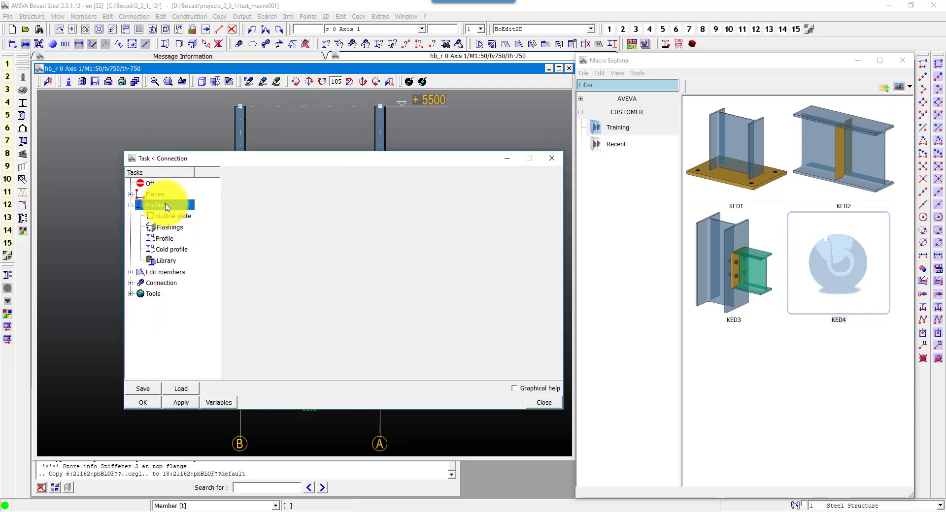
click(167, 217)
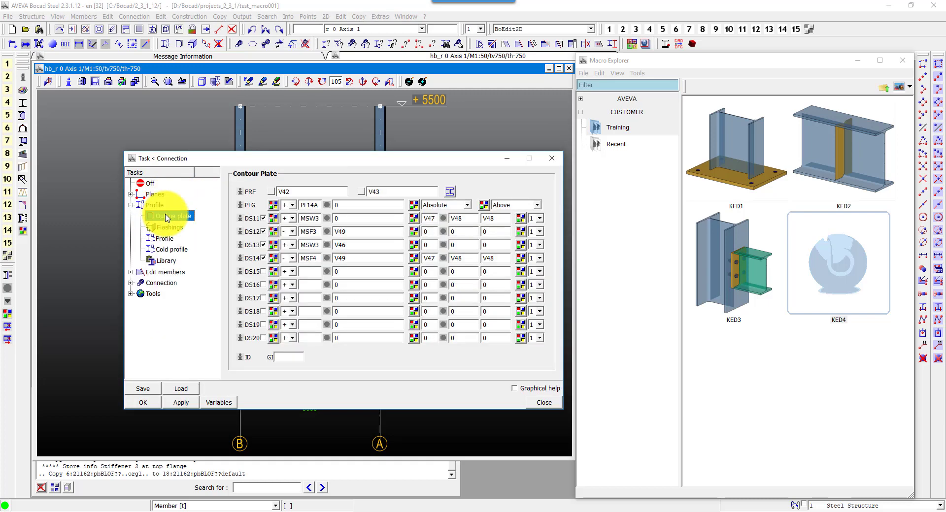
click(318, 215)
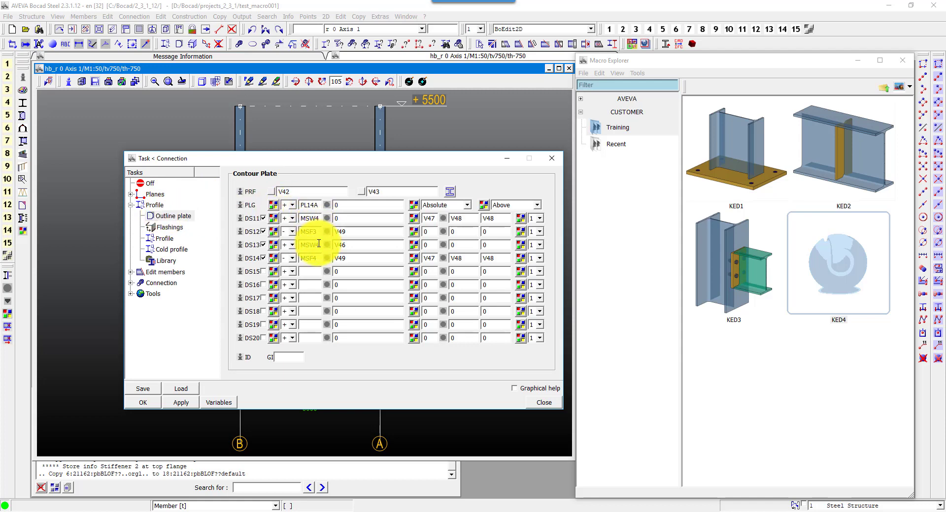
click(155, 404)
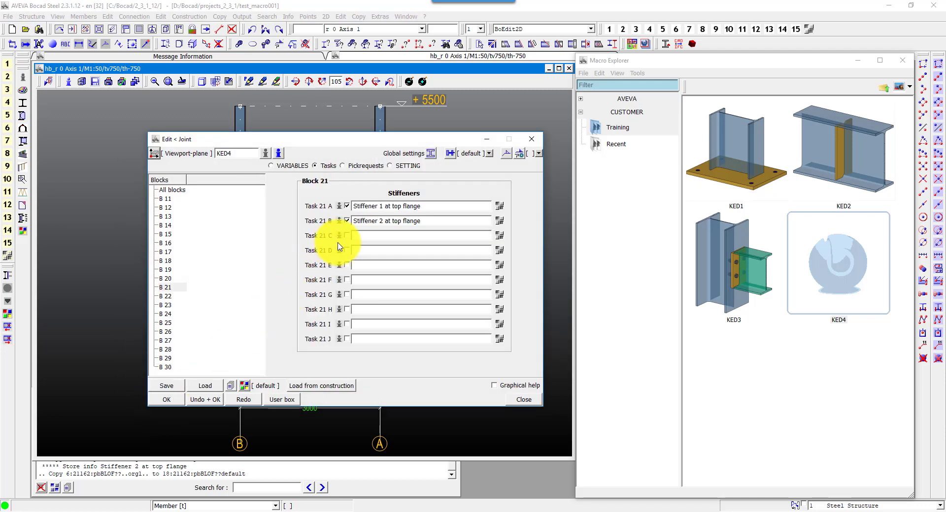
Activate Task 21 D as Stiffener 2 at bottom flange and name Task 21 C Stiffener 1 at bottom flange.
click(347, 250)
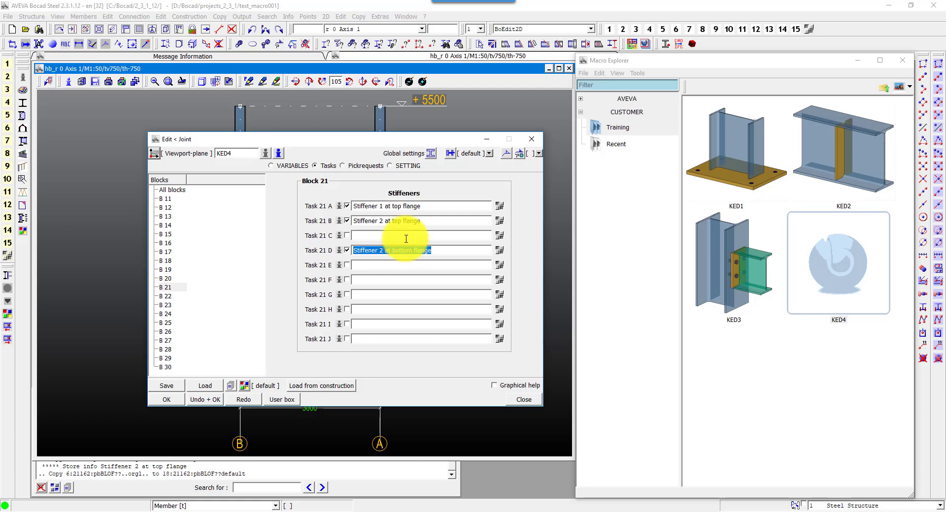
click(389, 236)
key(ctrl+v)
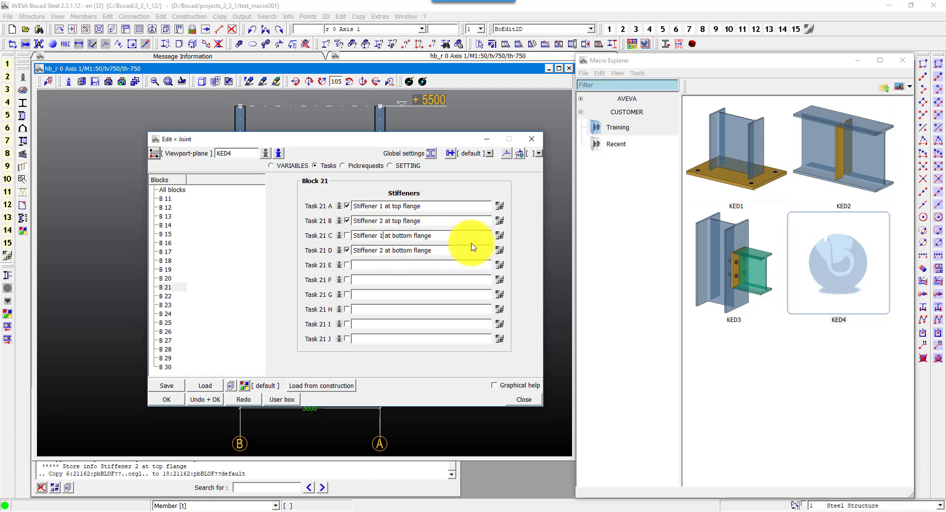
Define Task 21 D as an outline plate with PLG on plane PL14B, and confirm it.
click(499, 251)
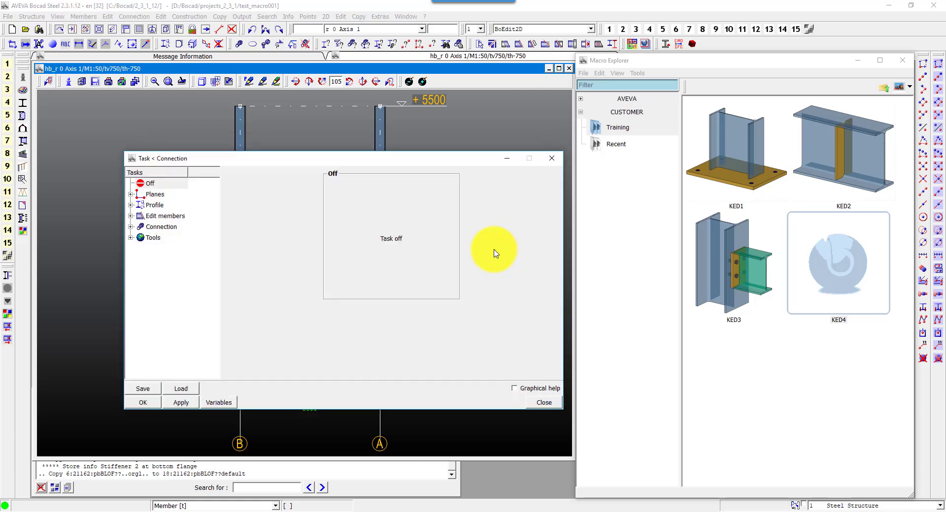
double_click(156, 205)
click(159, 216)
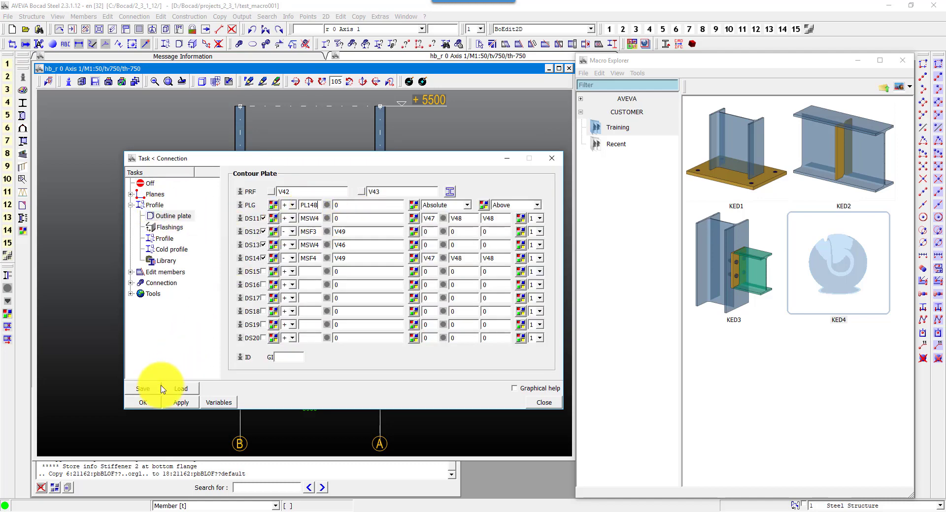
click(152, 401)
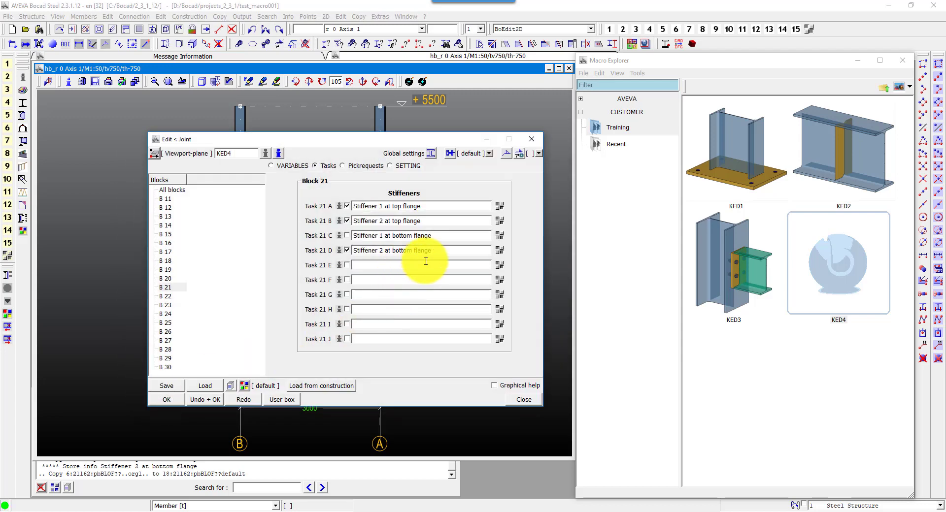
Define Task 21 C as an outline plate with DS11 and DS13 on plane MSW3, and confirm it.
click(499, 235)
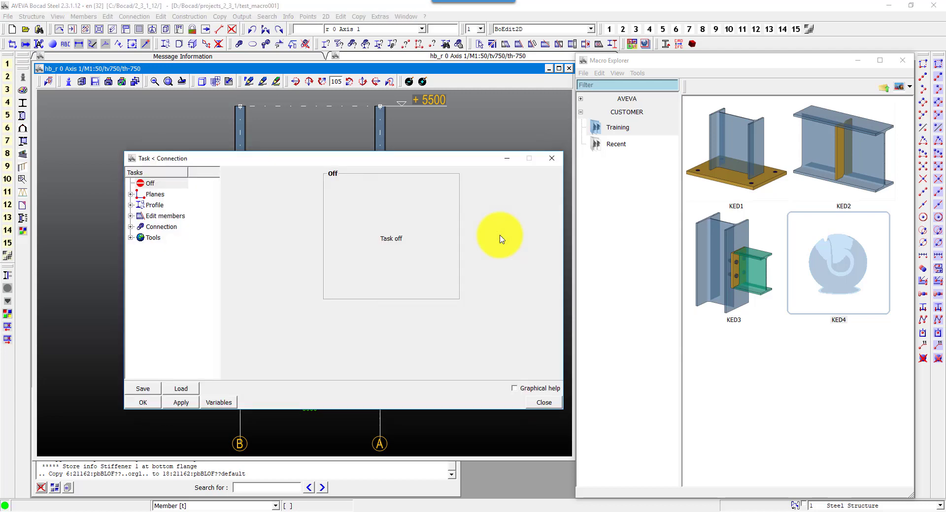
double_click(157, 205)
click(170, 216)
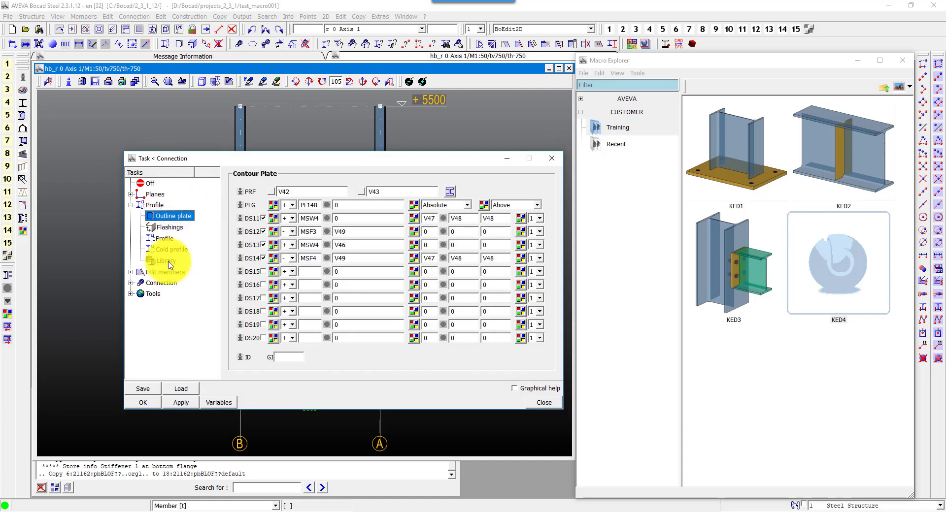
click(319, 220)
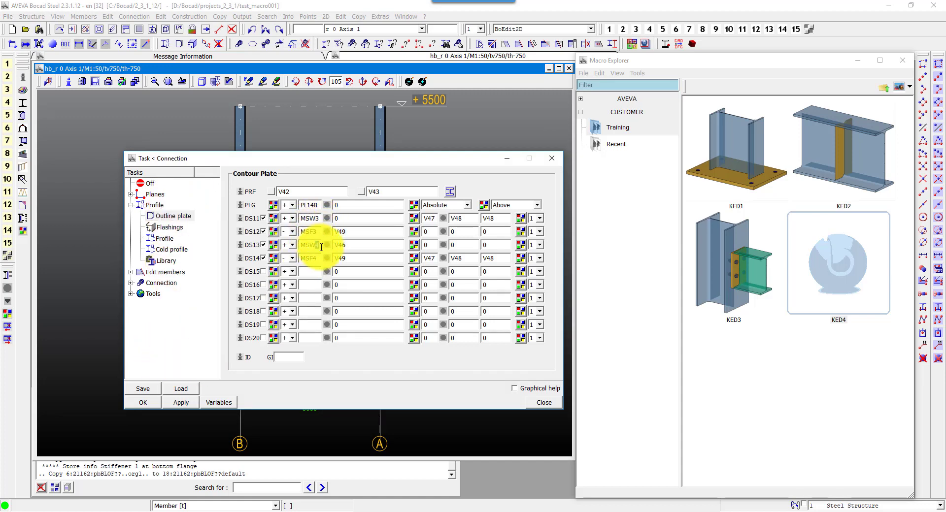
click(136, 403)
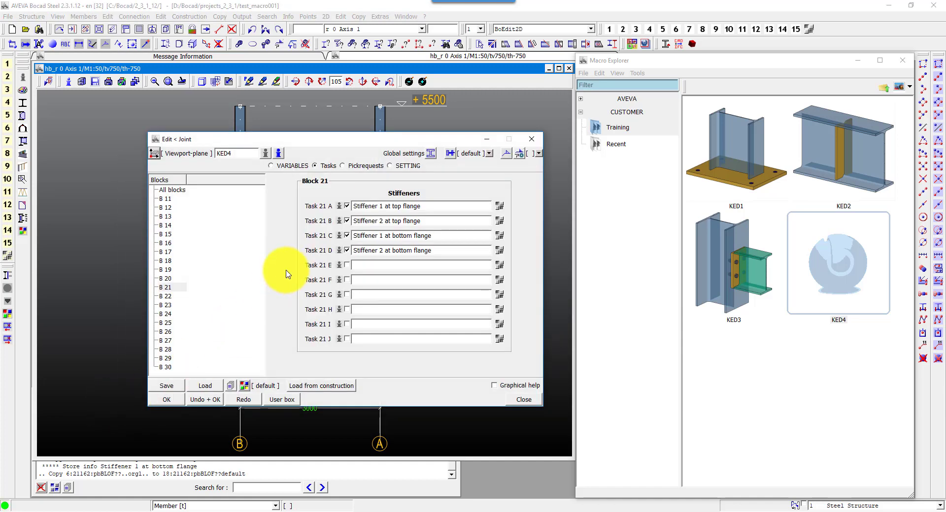
Activate Block 18 with the name Adapt and activate its Task 18 A as Adapt beam to column.
click(168, 190)
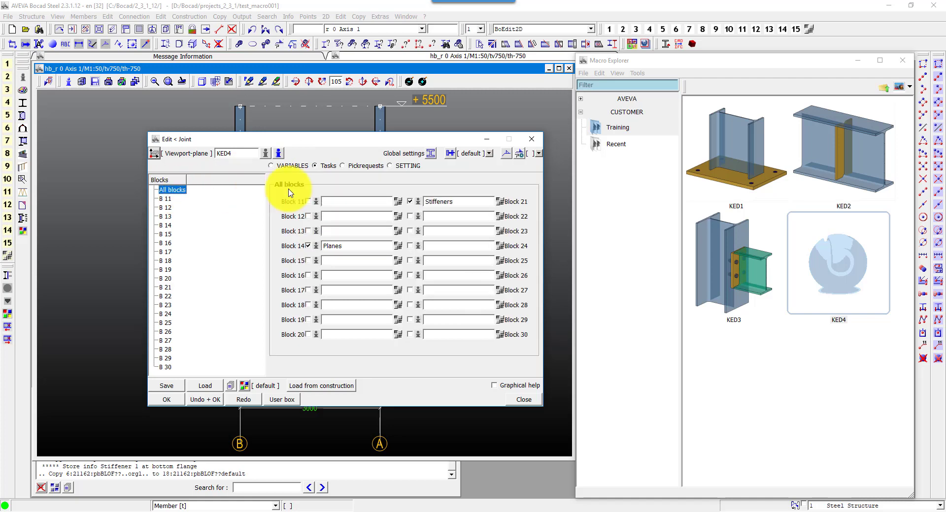
click(308, 305)
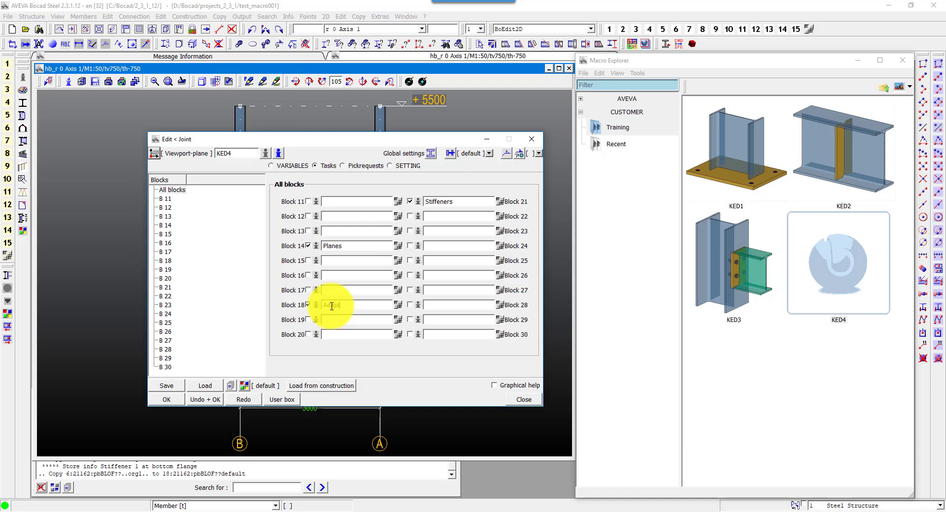
click(397, 306)
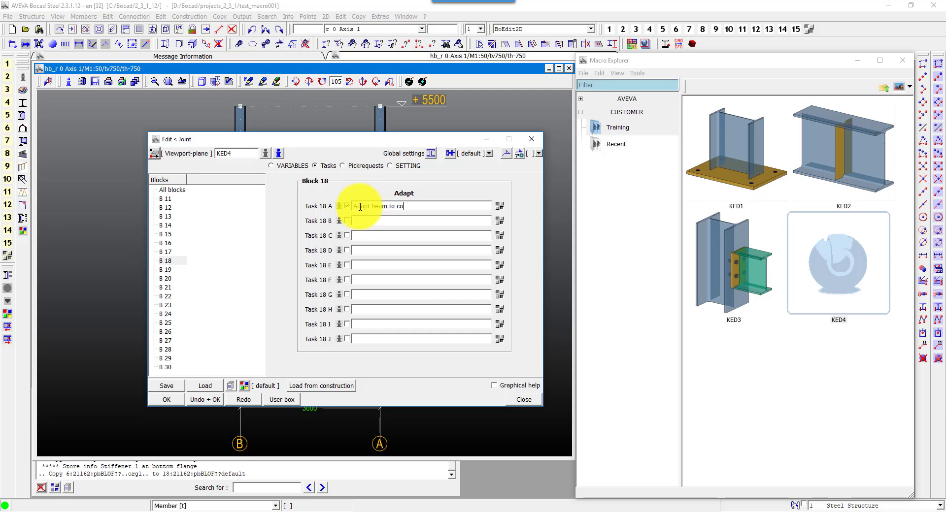
Define Task 18 A as Adapt to a member with MSID and the beam-column clearance variable V41, and confirm it.
click(499, 206)
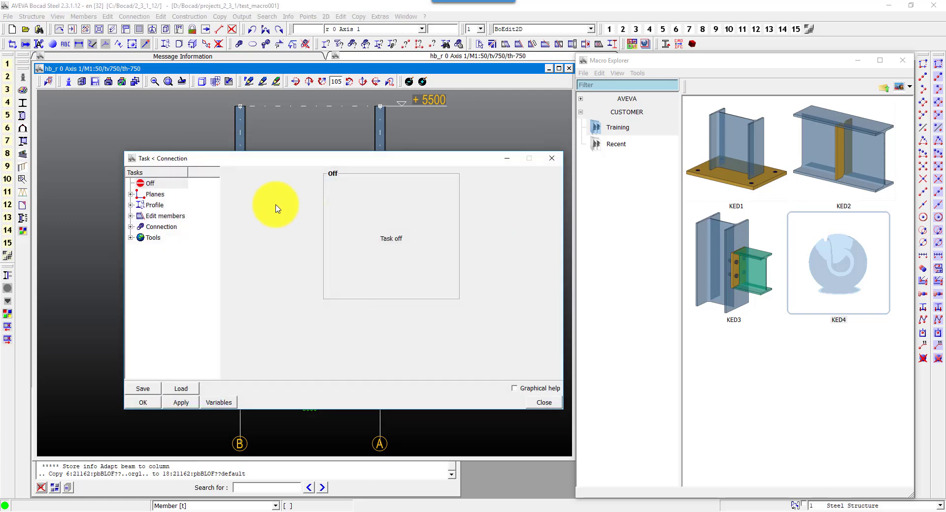
click(165, 217)
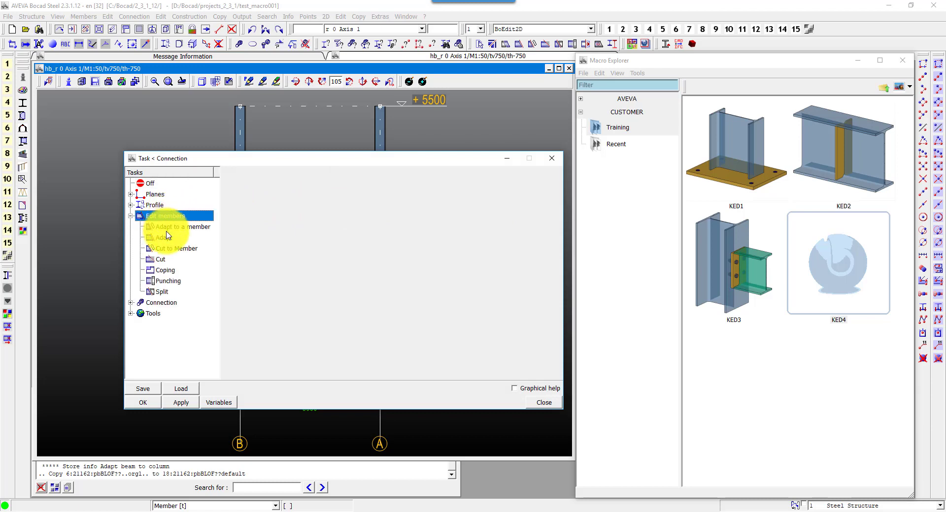
click(172, 226)
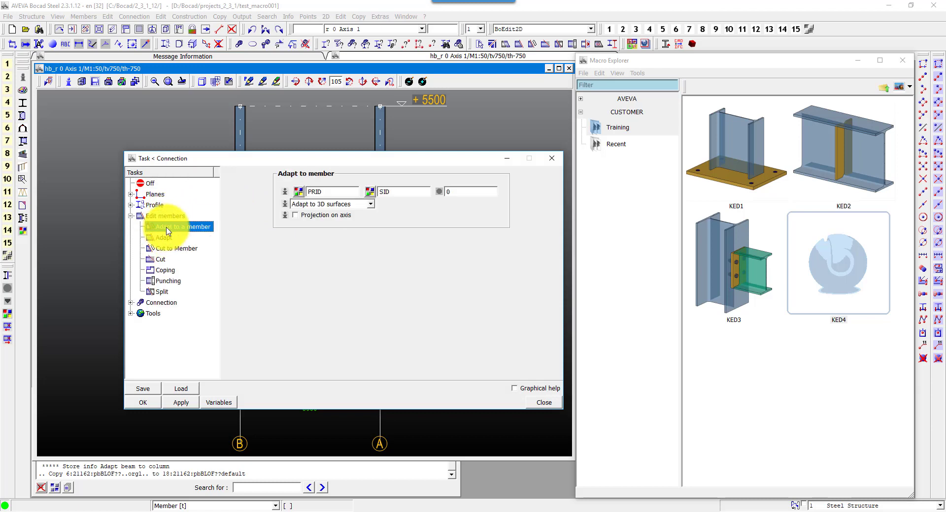
click(316, 192)
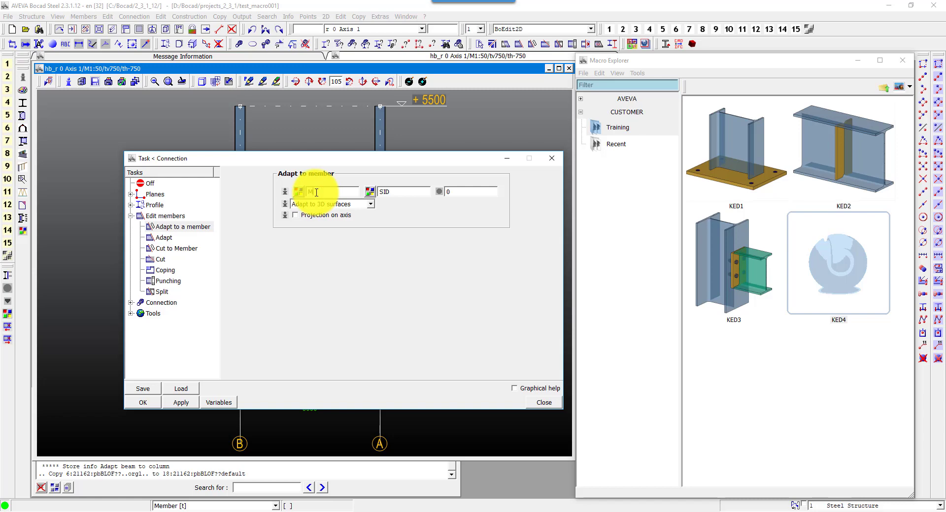
click(408, 191)
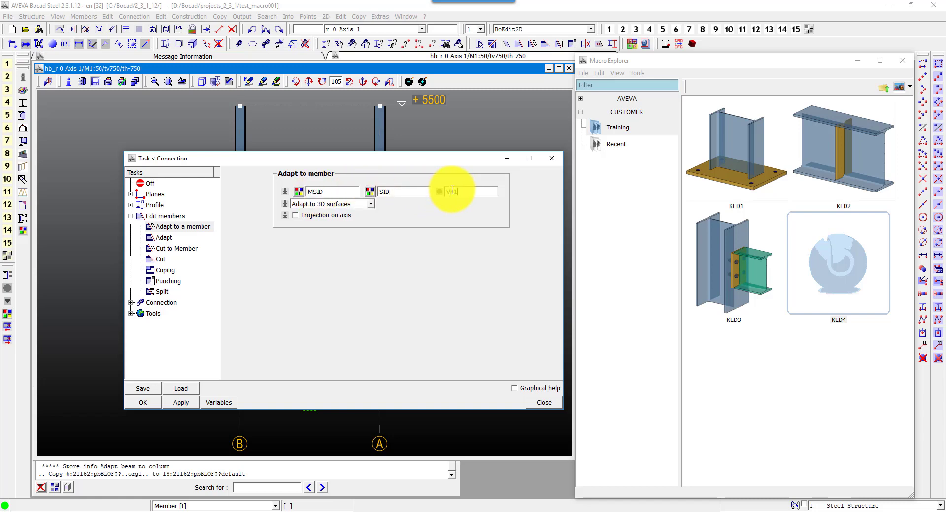
click(141, 402)
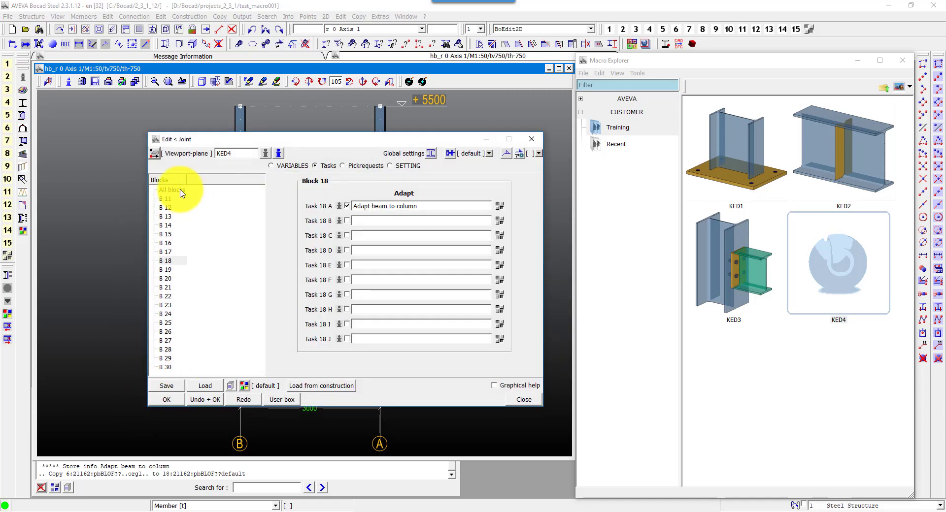
Run the KED4 joint with column B as the main member and the three beams as connected members.
click(181, 191)
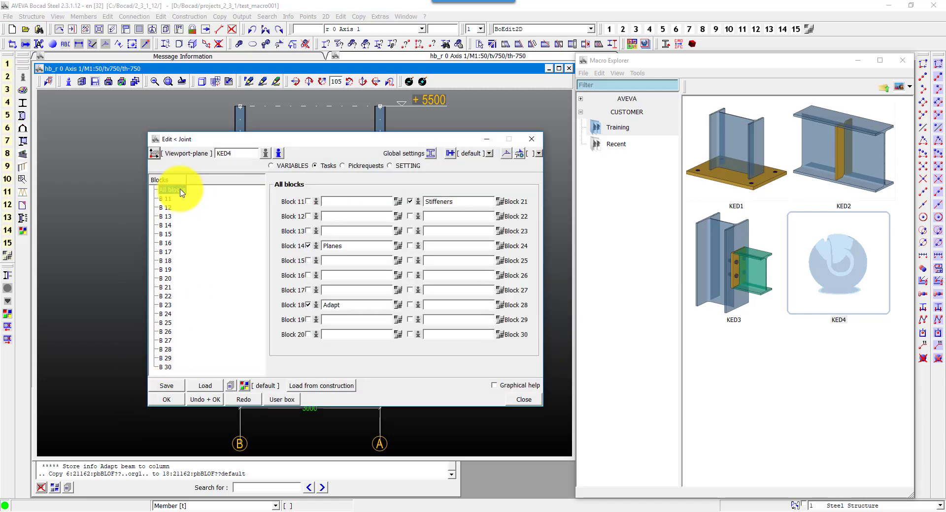
click(170, 400)
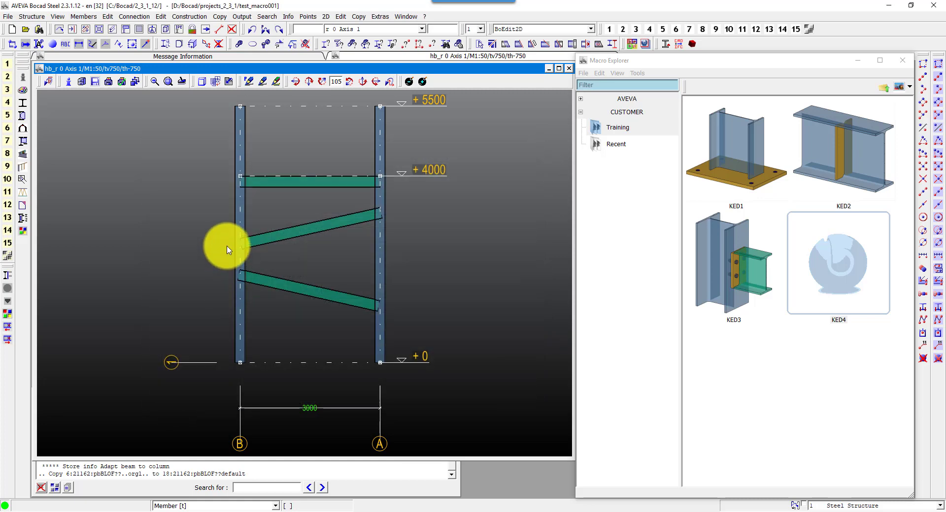
click(245, 216)
middle_click(245, 216)
drag(280, 170, 274, 300)
middle_click(274, 299)
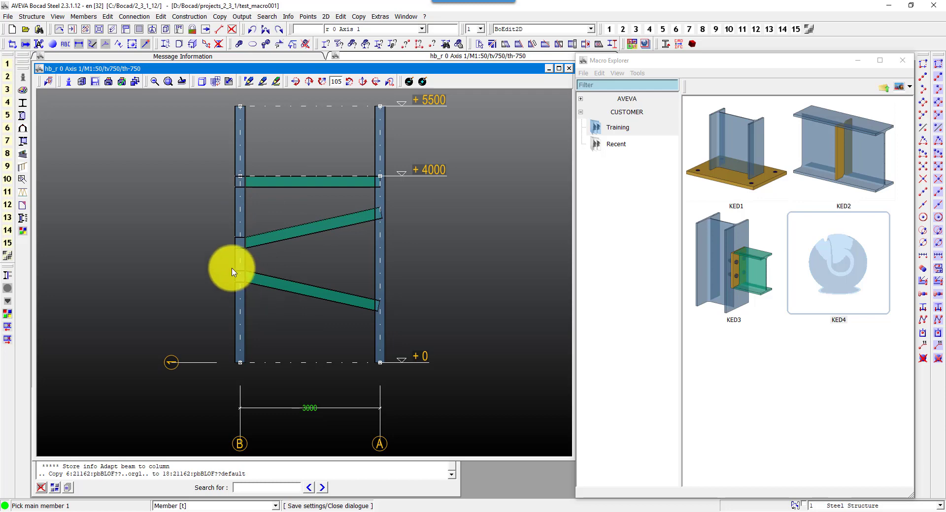
Examine the stiffener positions and the beam-to-column clearance at each of the three joints on column B.
drag(231, 267, 277, 298)
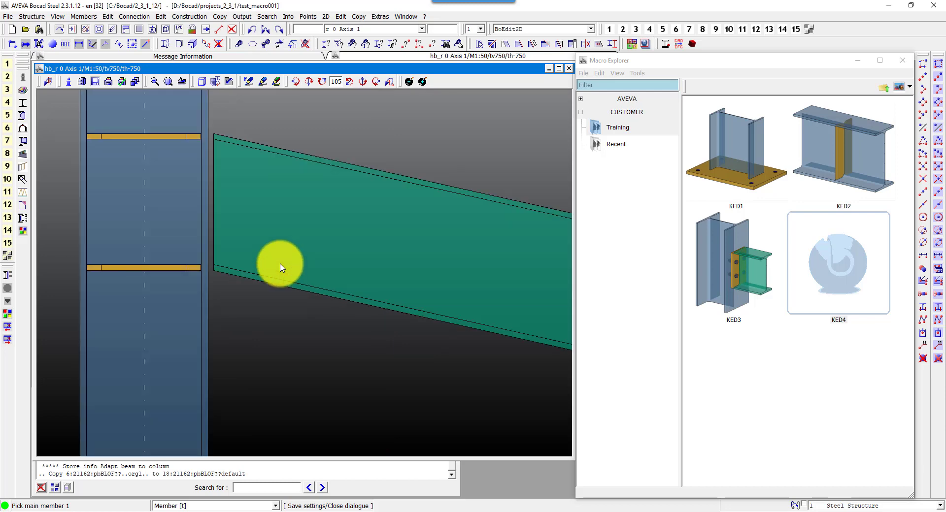
right_click(280, 264)
drag(233, 229, 262, 257)
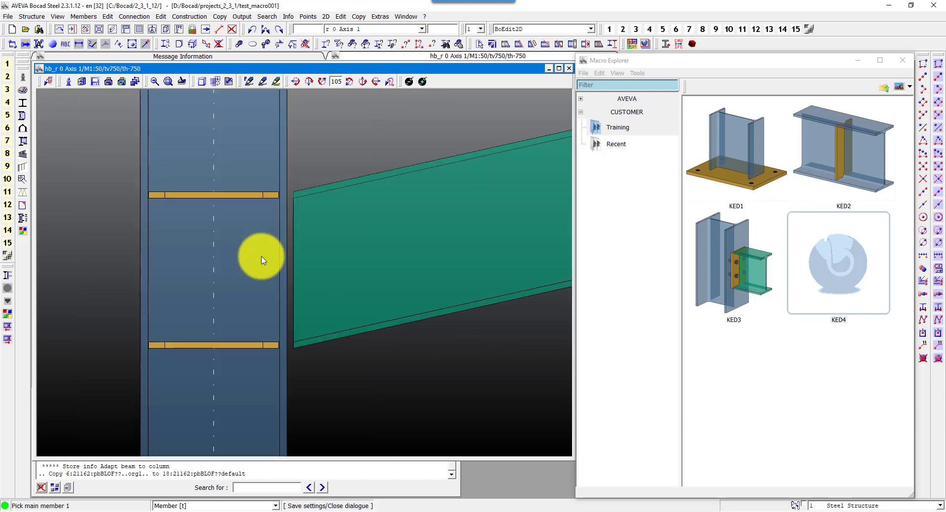
right_click(261, 259)
drag(228, 167, 256, 198)
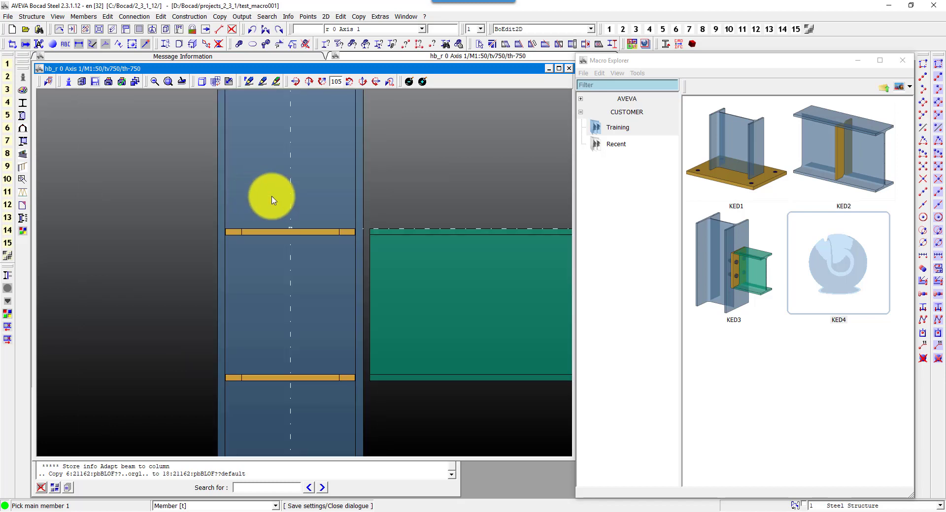
drag(196, 205, 274, 277)
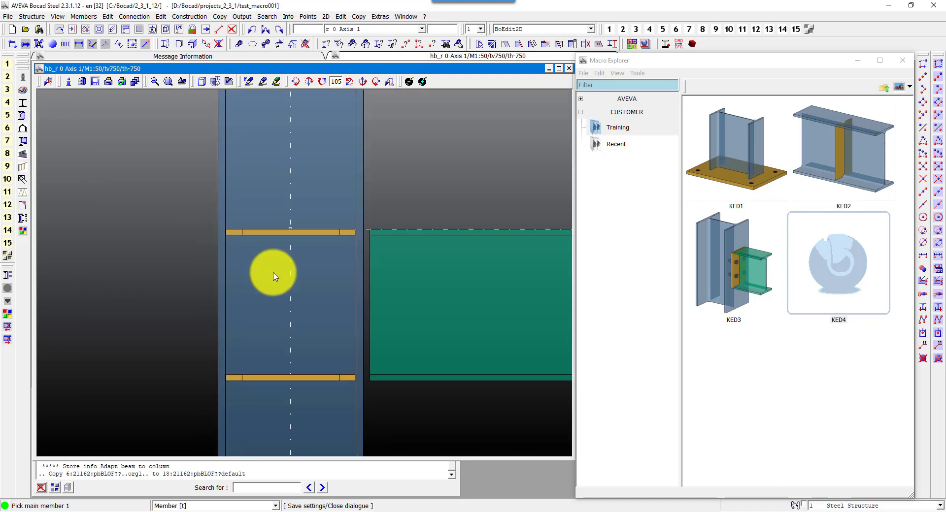
right_click(275, 276)
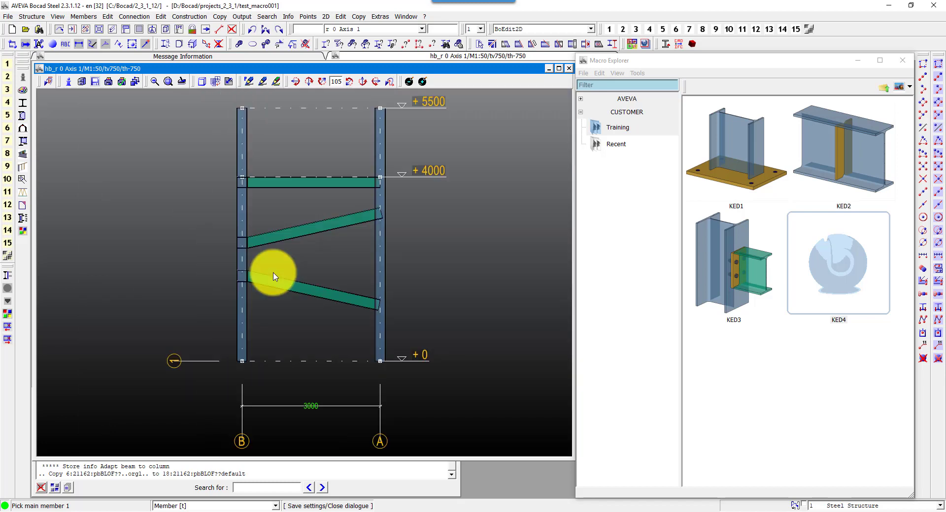
Check the stiffeners at the +4000 beam joint on column B in a dimetric section view and close it unsaved.
click(100, 29)
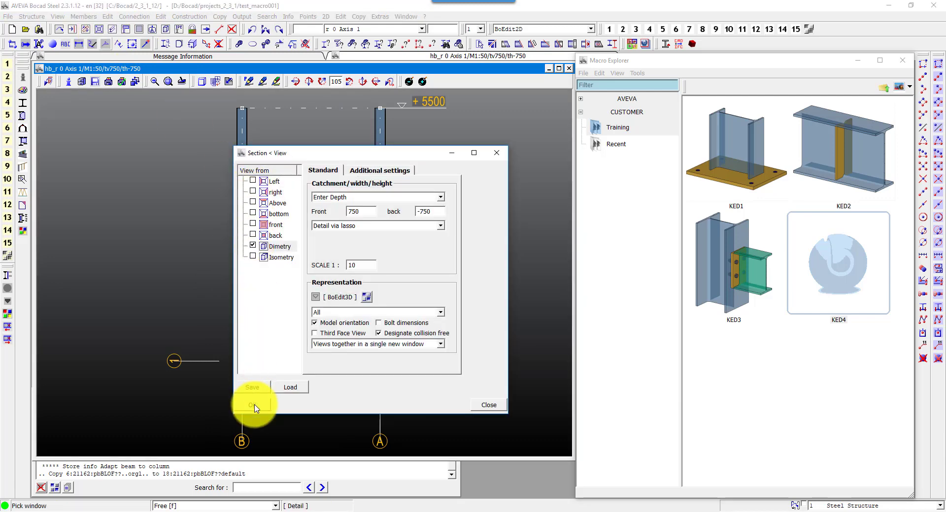
click(252, 399)
click(229, 169)
click(260, 202)
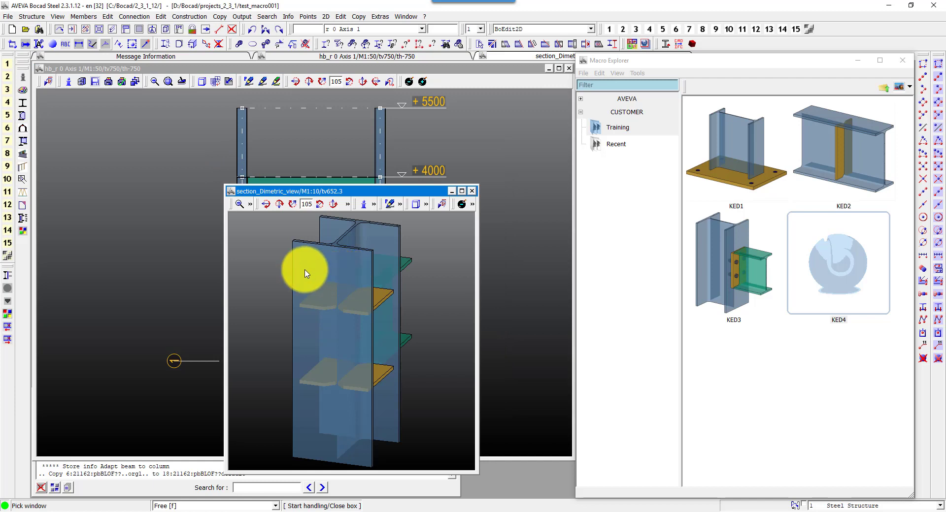
scroll(422, 344, up, 2)
scroll(421, 345, down, 3)
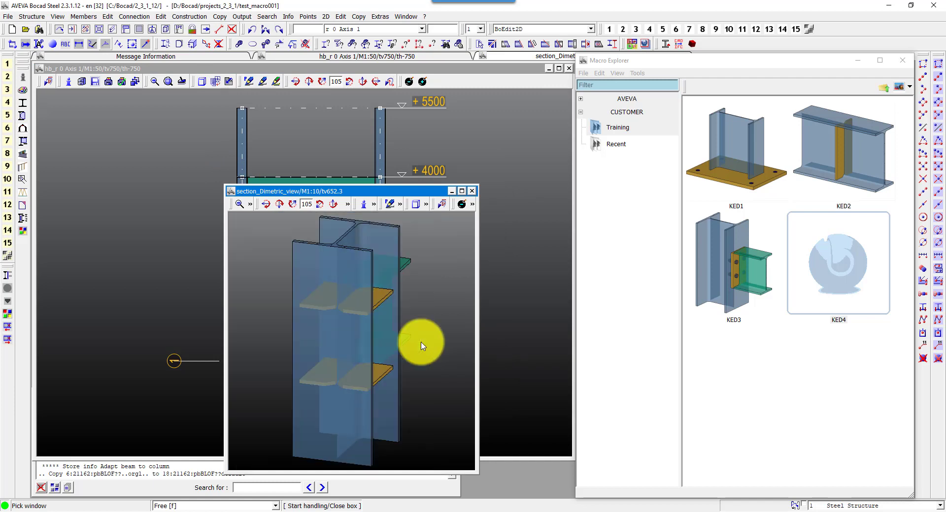
click(471, 190)
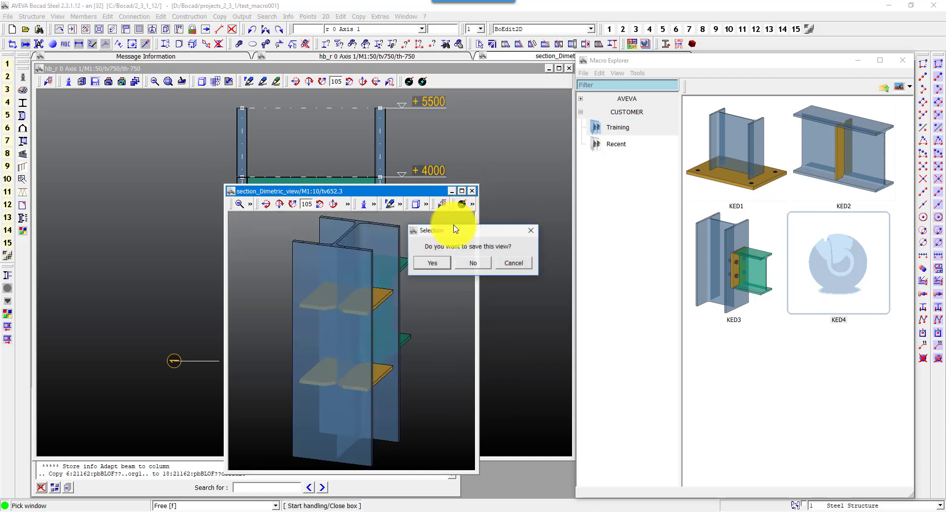
click(465, 264)
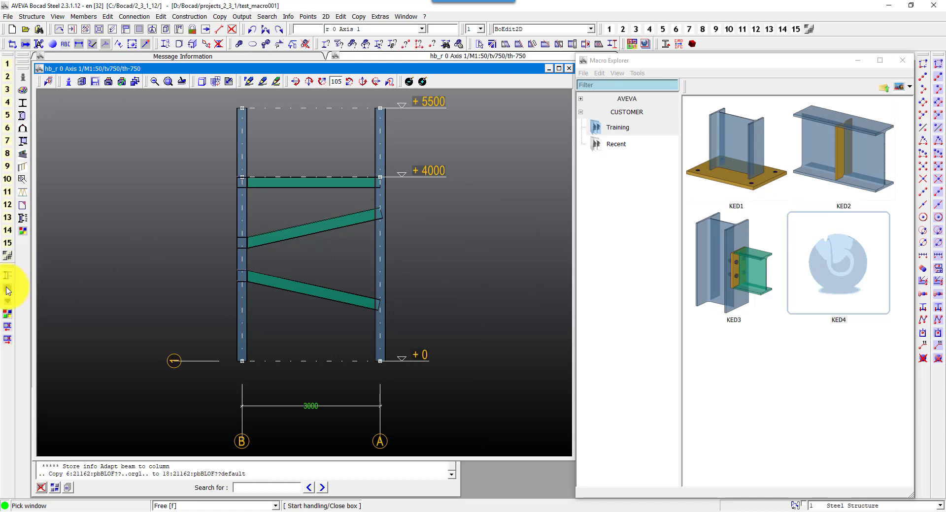
Reopen the KED4 joint settings, save them as the client configuration default, and confirm the joint dialog.
click(208, 288)
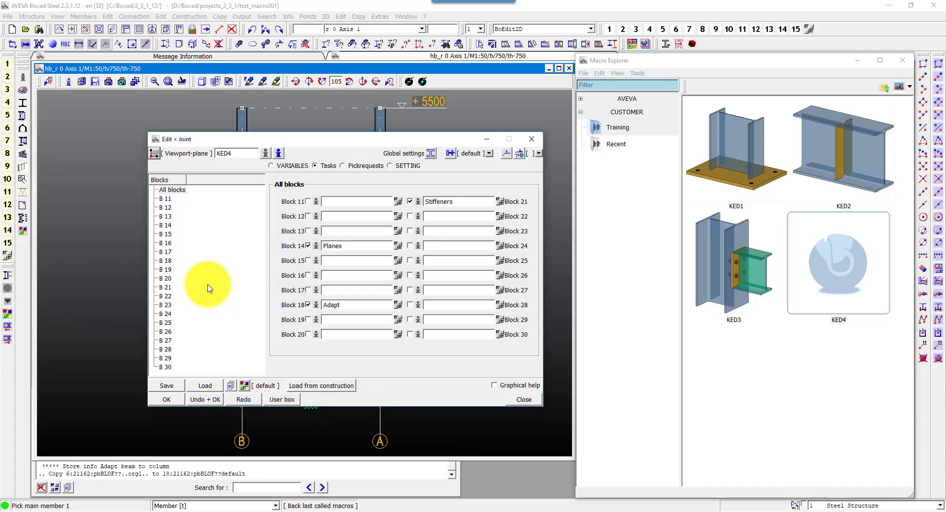
click(286, 169)
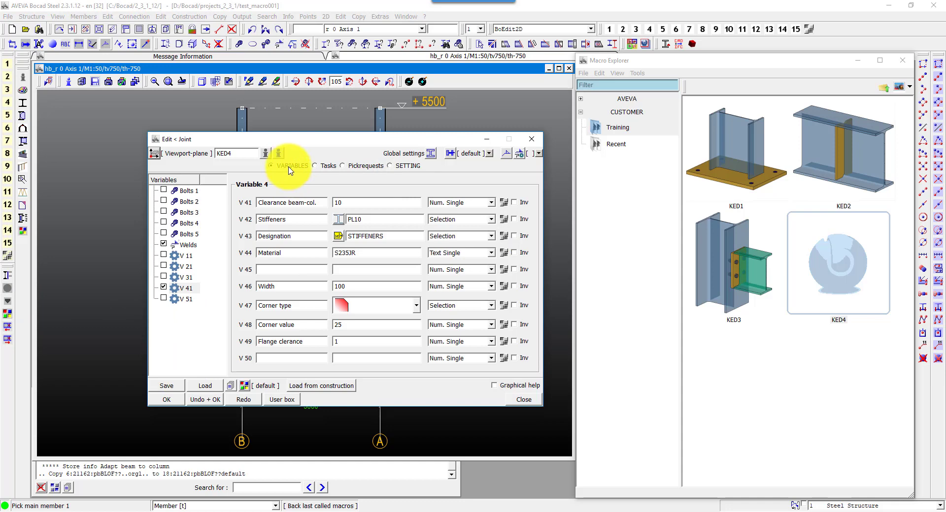
click(167, 386)
click(493, 236)
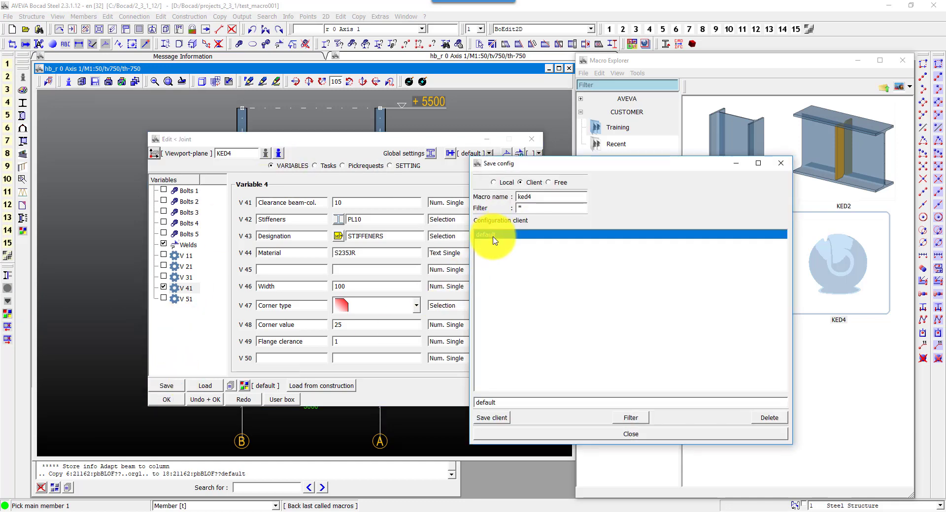
click(492, 418)
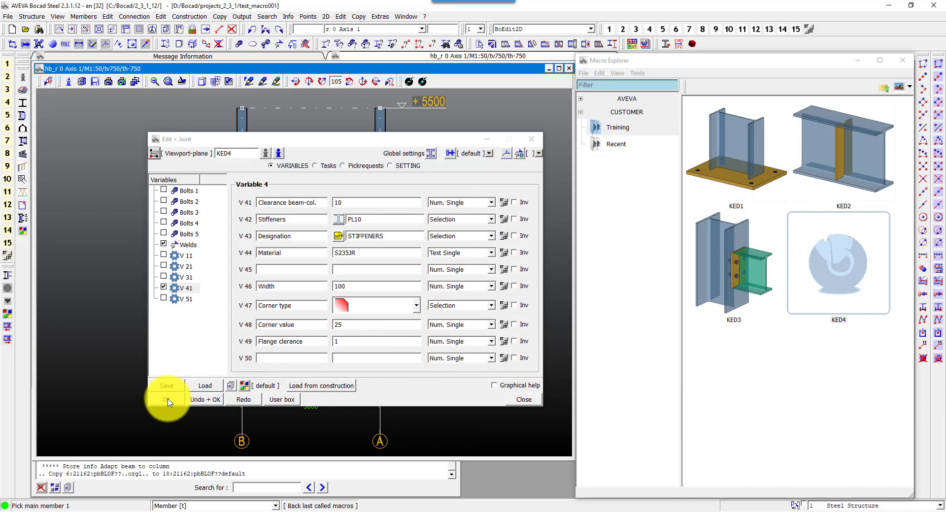
click(167, 400)
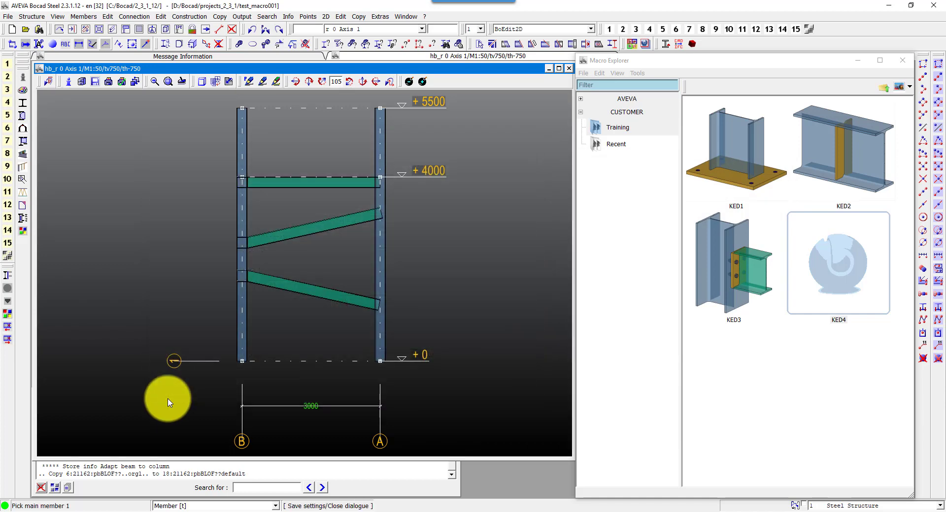
Create a dimetric section view of the +4000 beam joint on column B with a depth of 750 to -750 at scale 1:10.
click(99, 29)
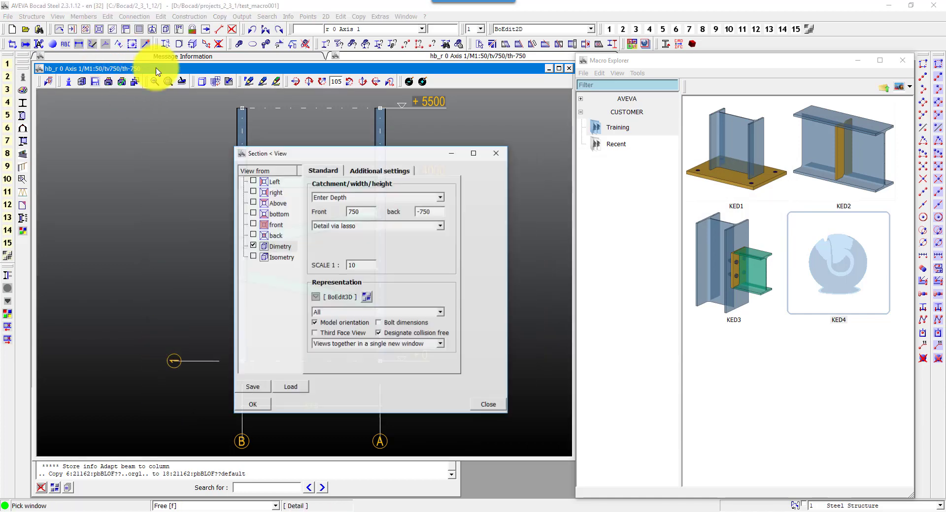
click(250, 405)
drag(205, 146, 326, 249)
drag(168, 165, 273, 277)
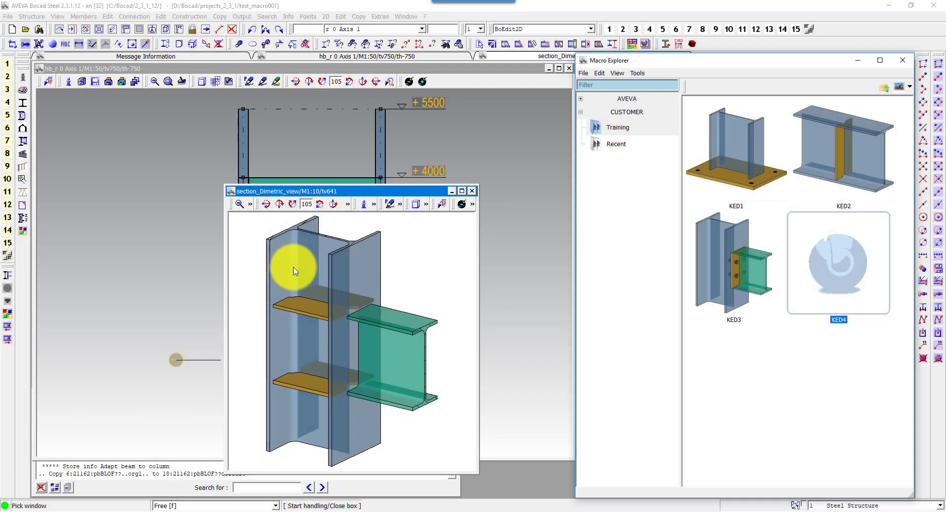
Assign ked4.PNG as the icon of the KED4 macro in its properties and confirm.
right_click(854, 256)
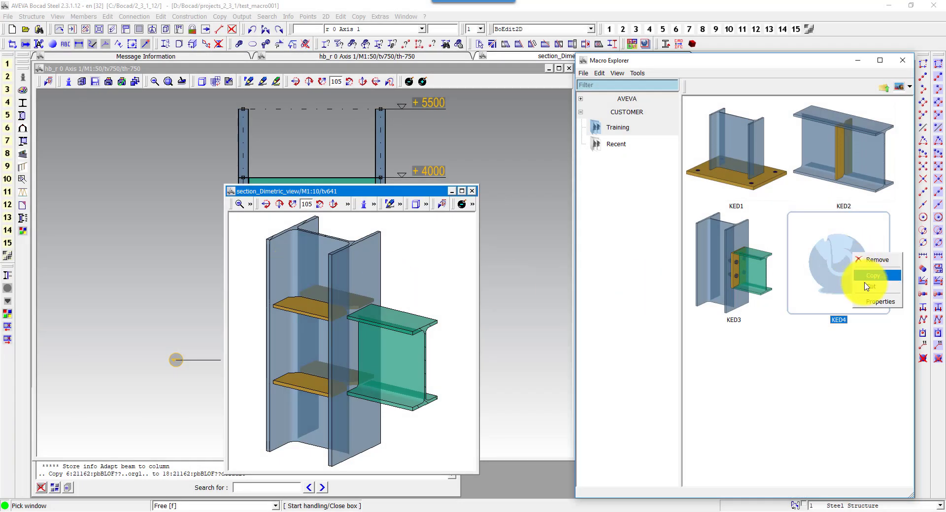
click(866, 306)
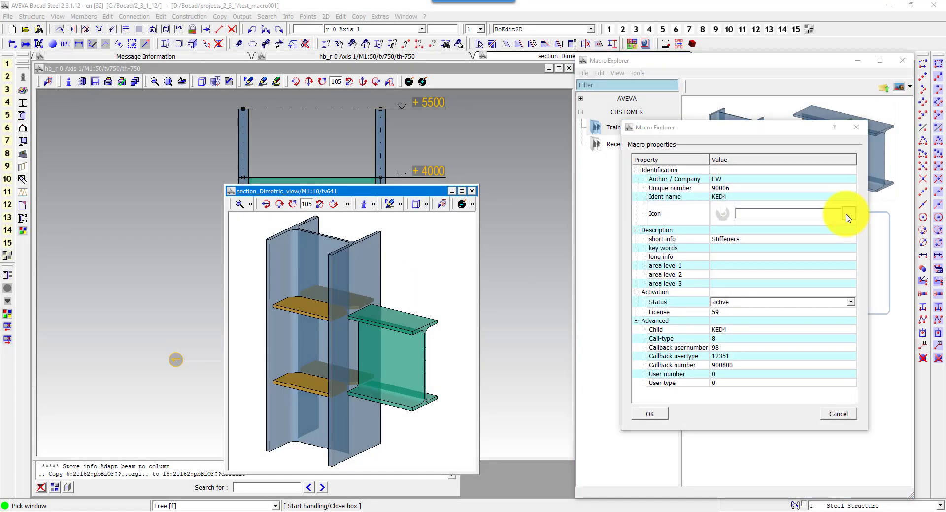
click(849, 216)
double_click(906, 215)
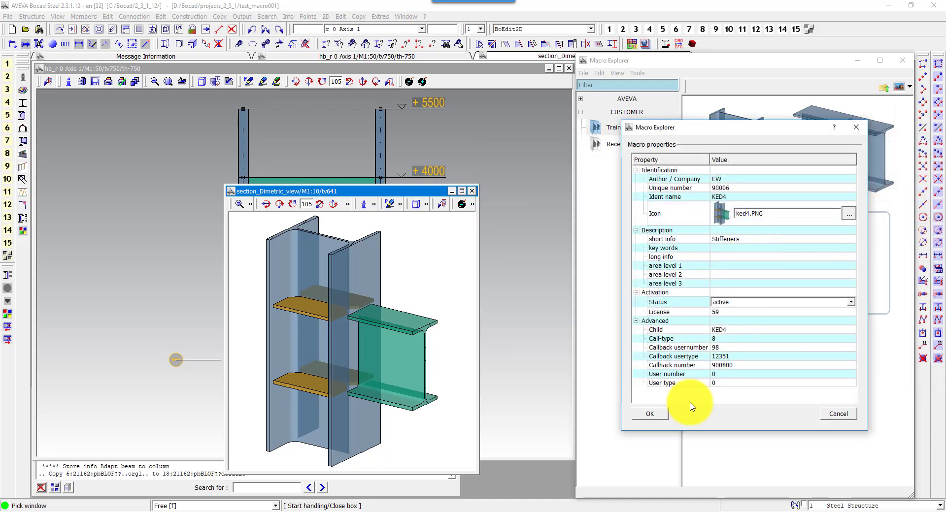
click(639, 417)
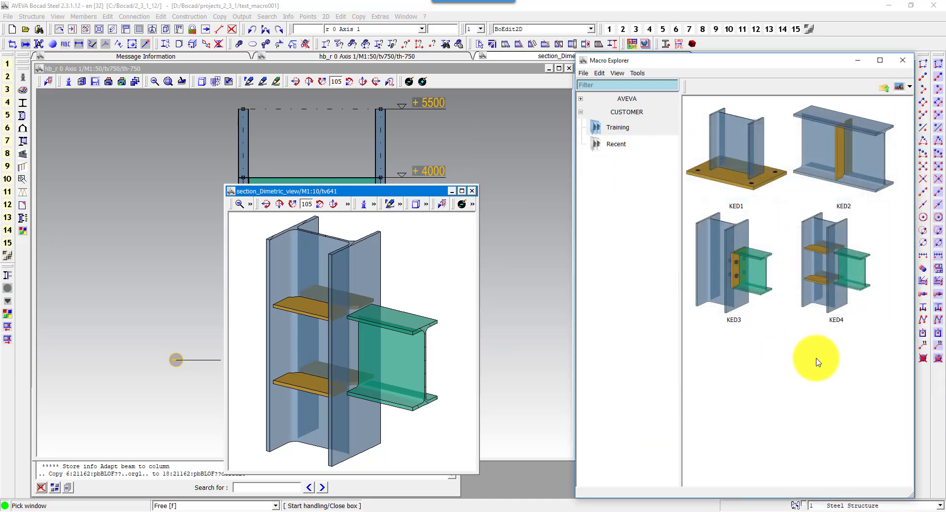